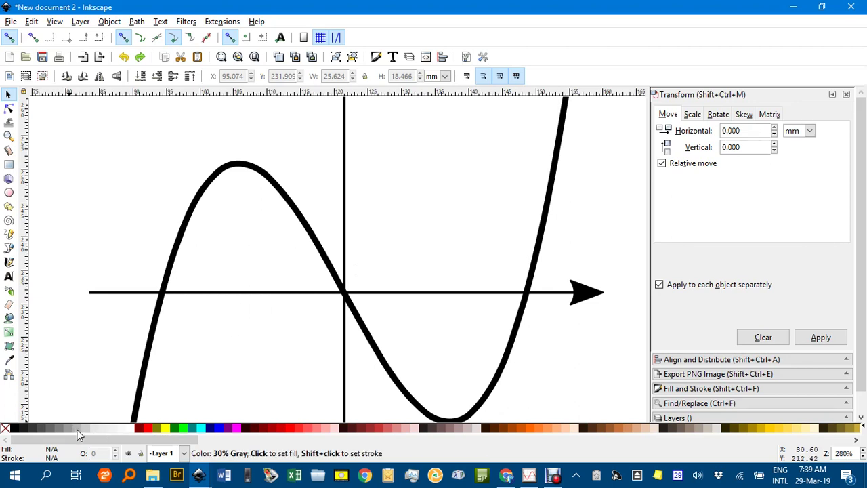
Fill the left hump above the x-axis with grey using the Paint Bucket, leaving the shape without an outline
click(9, 319)
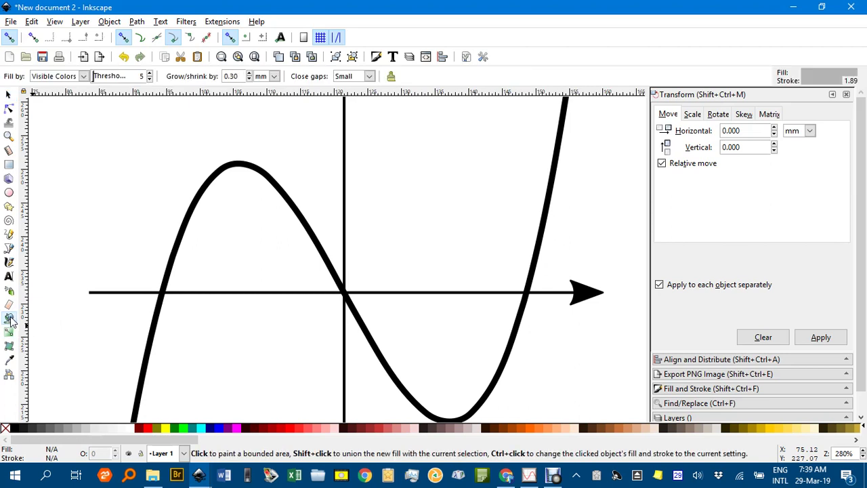
click(264, 234)
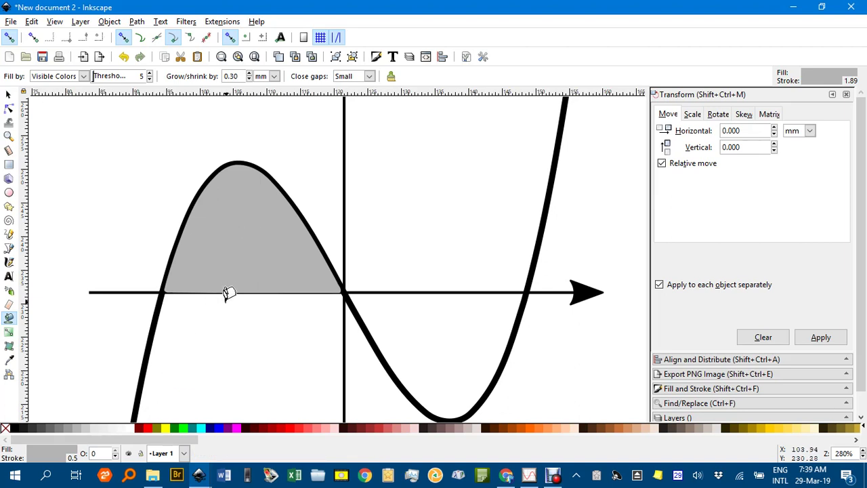
shift+click(149, 429)
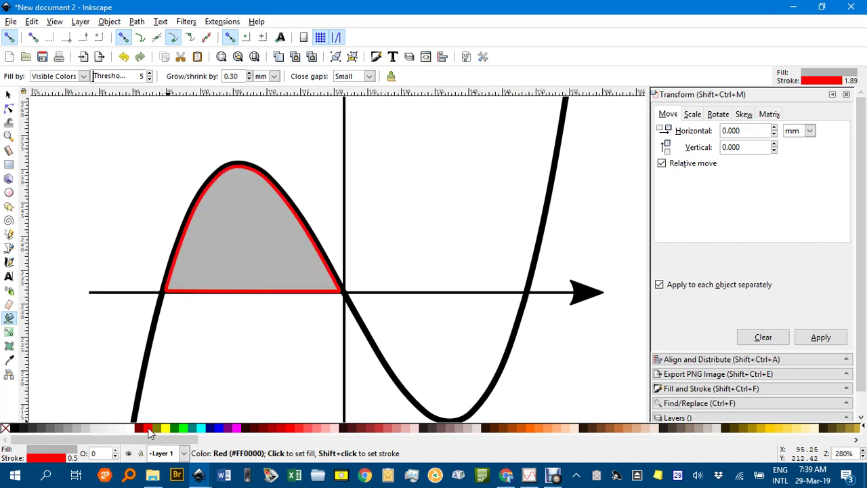
shift+click(6, 430)
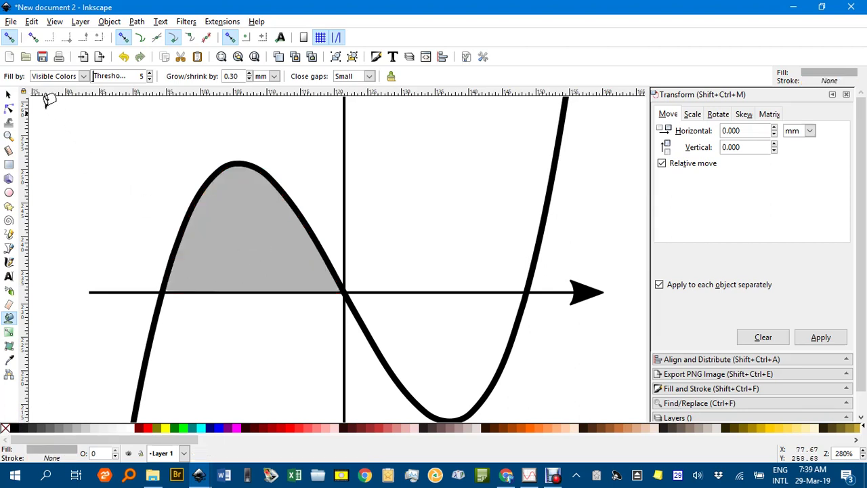
click(8, 95)
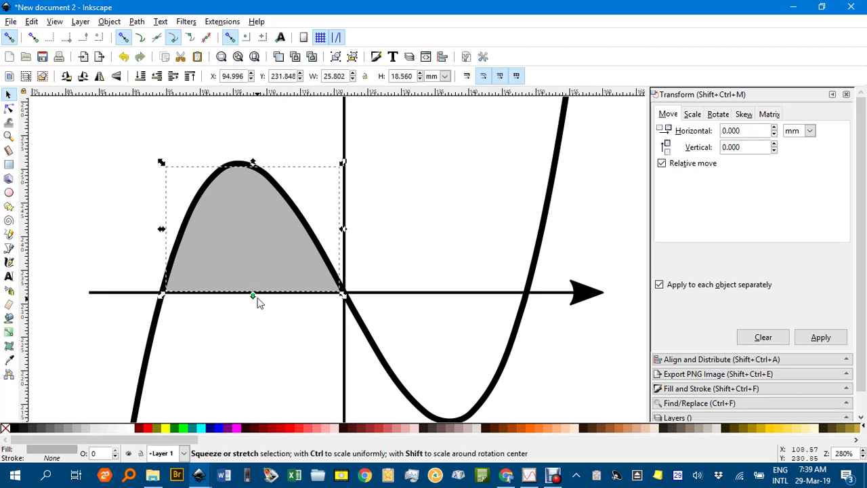
ctrl+scroll(253, 294, up, 4)
ctrl+scroll(253, 294, down, 2)
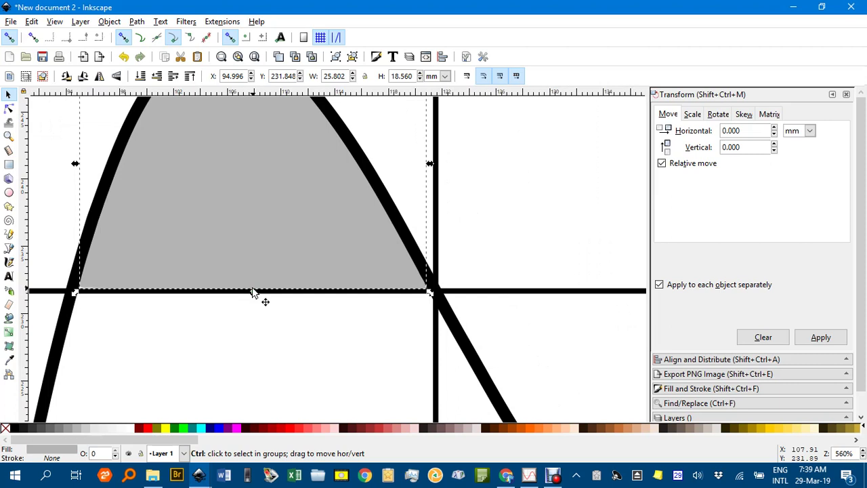
click(472, 212)
ctrl+scroll(273, 228, up, 2)
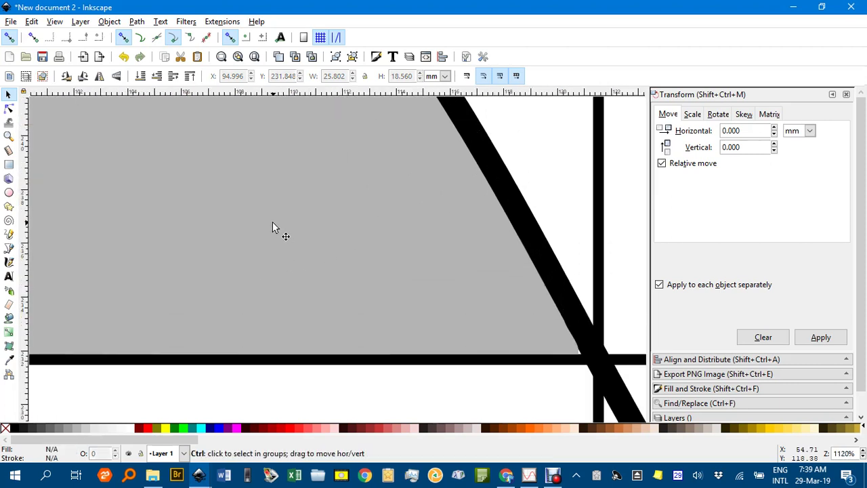
drag(174, 290, 349, 231)
drag(104, 317, 202, 284)
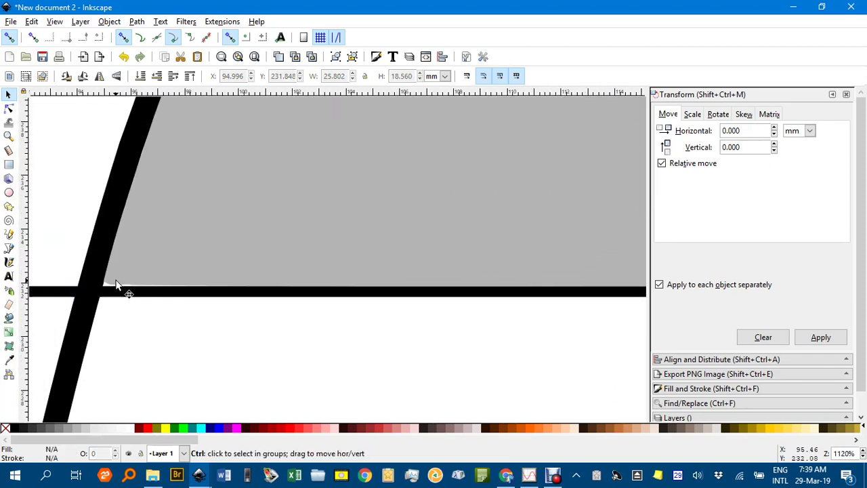
ctrl+scroll(119, 287, up, 4)
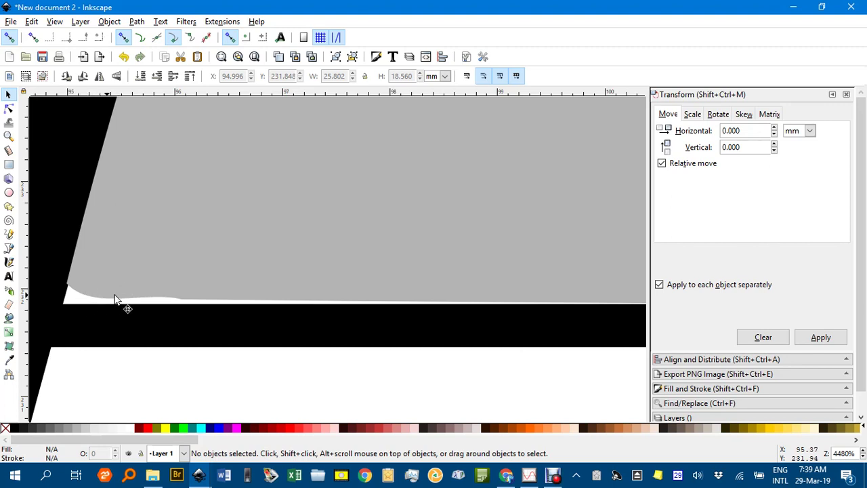
Select the grey hump fill and reapply its grey sampled with the Dropper
click(212, 220)
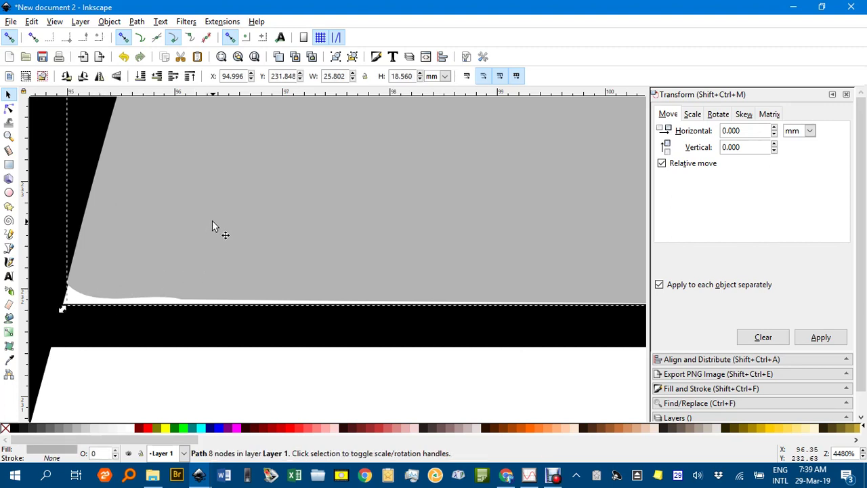
key(d)
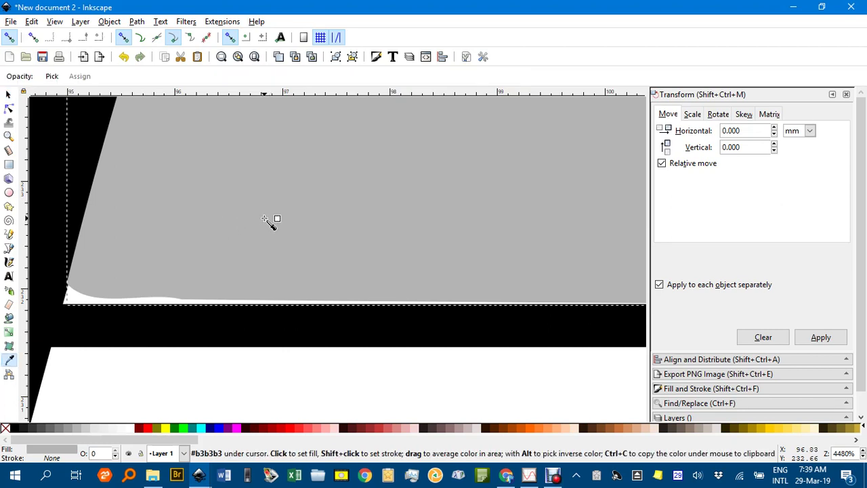
click(271, 225)
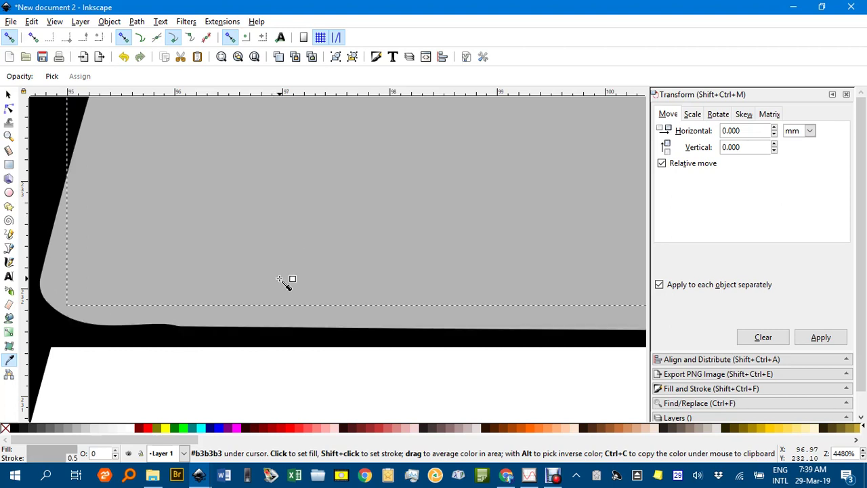
Zoom out, reselect the grey hump fill and delete it
scroll(283, 283, down, 1)
scroll(283, 284, down, 2)
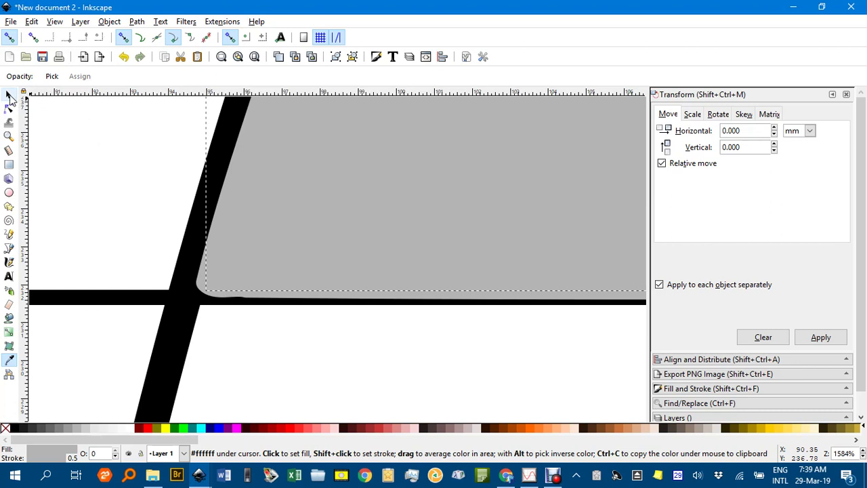
click(8, 95)
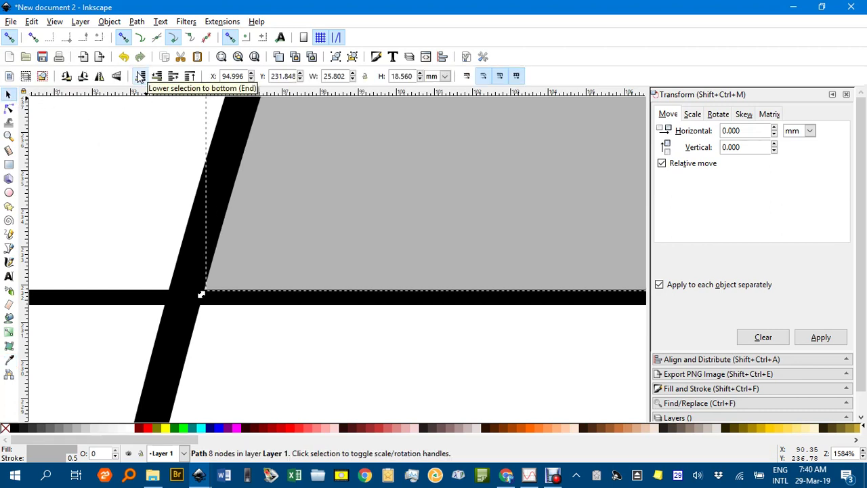
scroll(408, 232, down, 3)
scroll(448, 232, up, 2)
scroll(447, 232, right, 5)
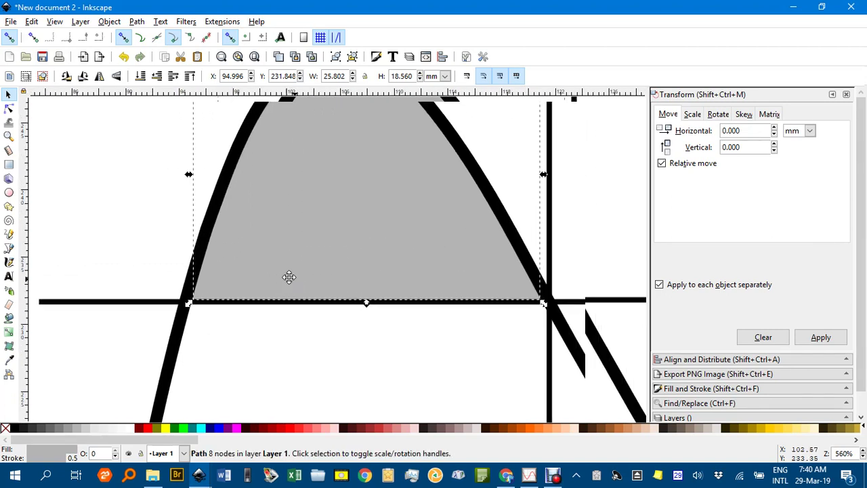
click(563, 222)
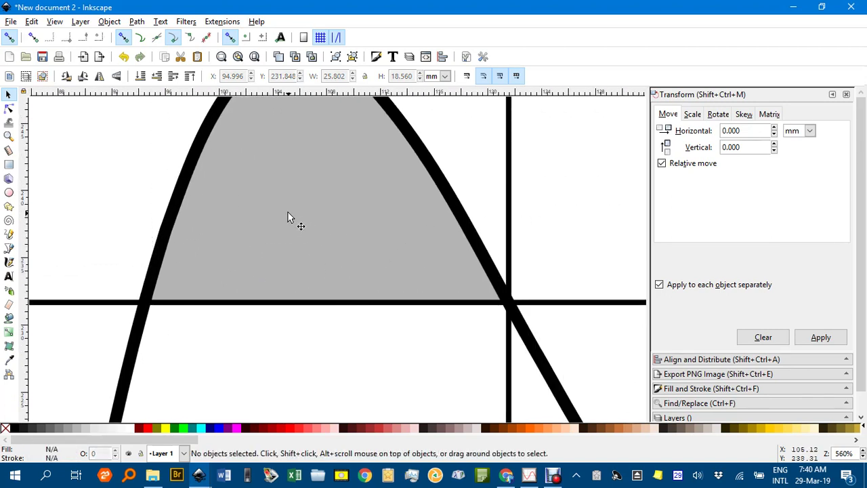
scroll(376, 230, down, 2)
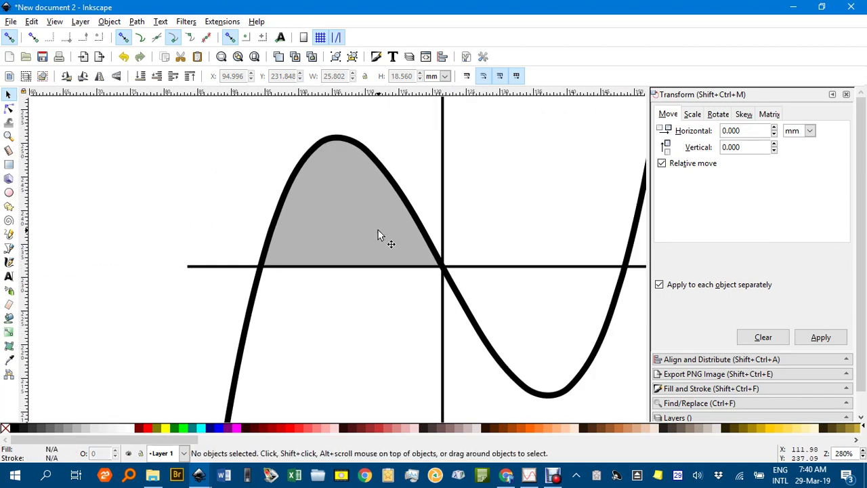
scroll(377, 234, right, 4)
click(230, 229)
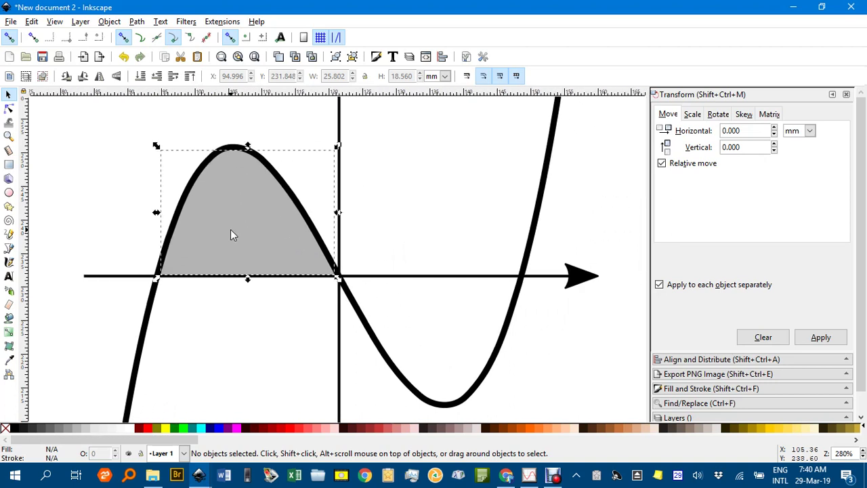
key(Delete)
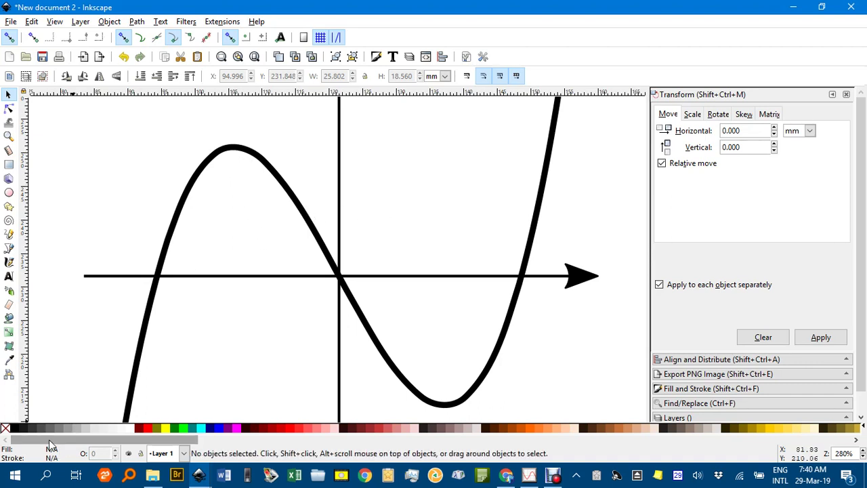
Paint Bucket the hump between the left axis crossing and the origin to create a new grey fill
click(9, 317)
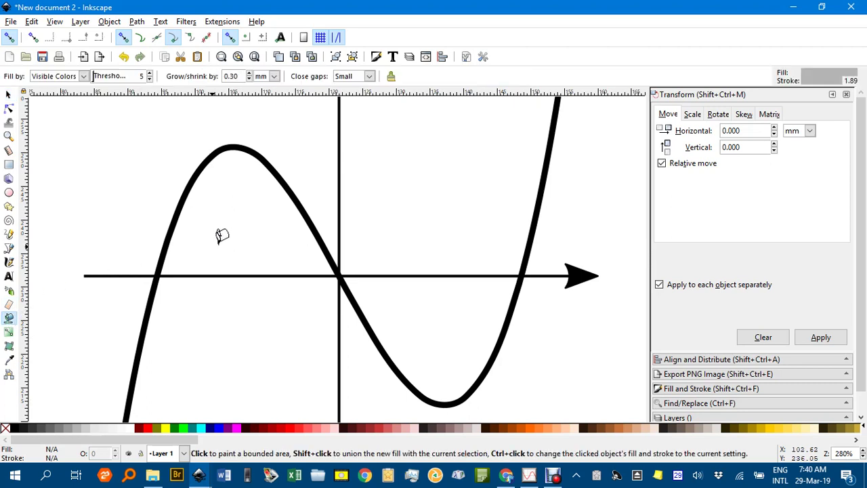
click(234, 232)
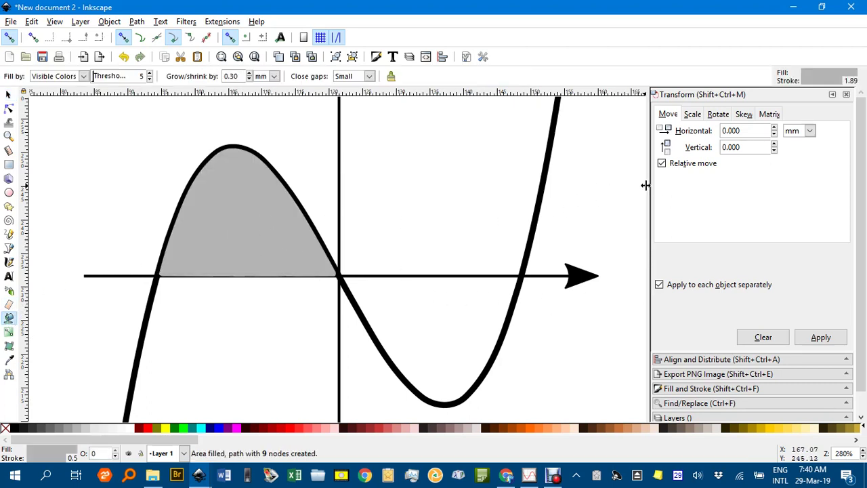
Give the hump fill the Stripes 1:1 pattern and remove its outline
click(688, 391)
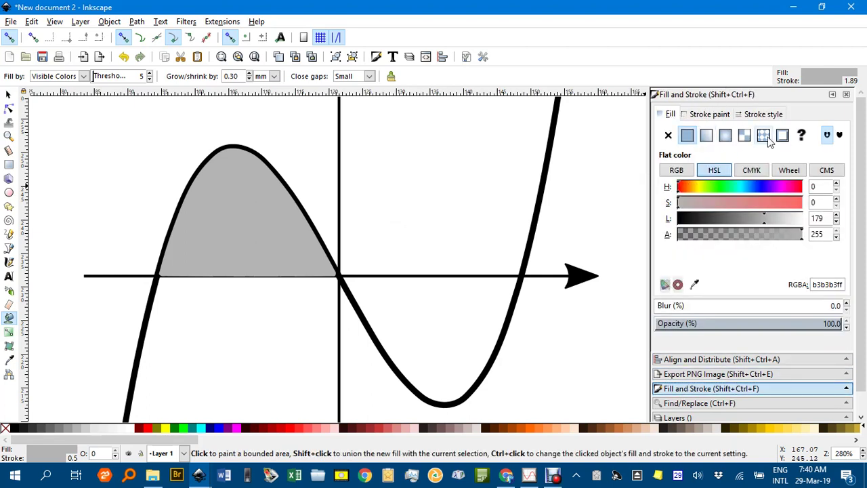
click(764, 135)
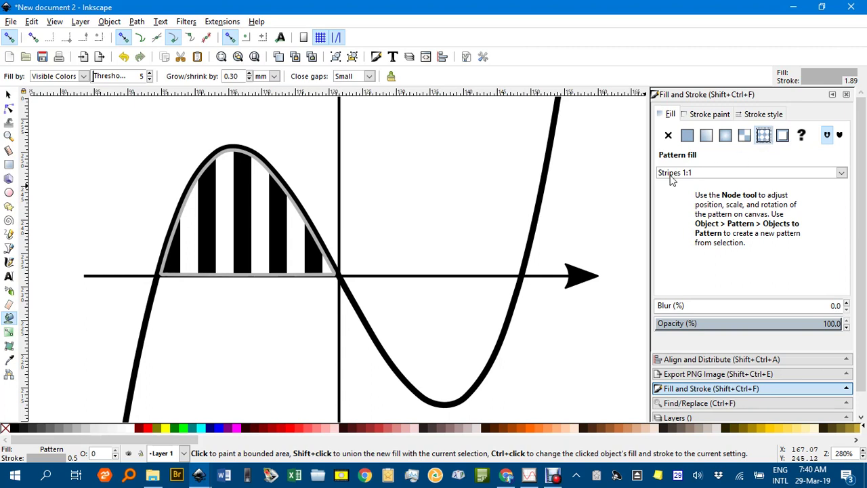
click(842, 173)
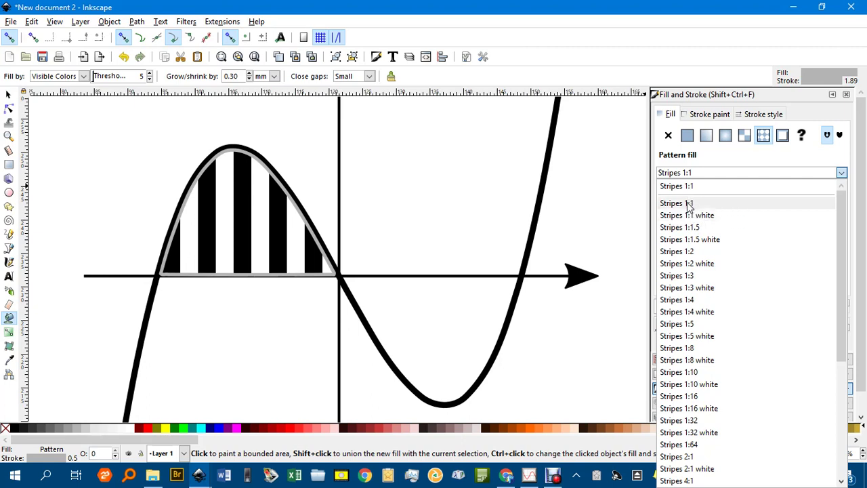
click(690, 252)
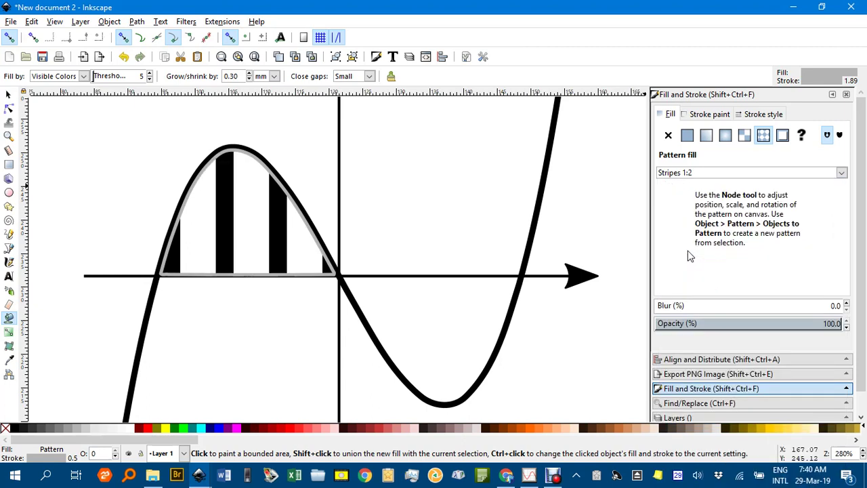
click(841, 174)
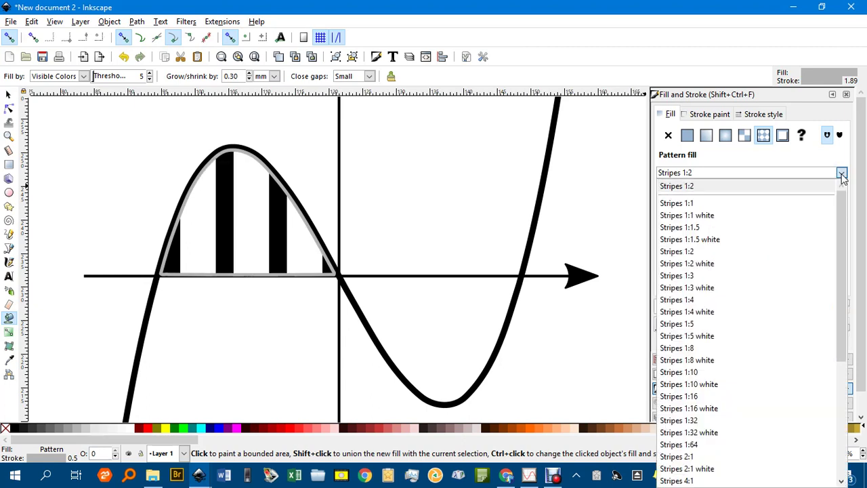
click(772, 204)
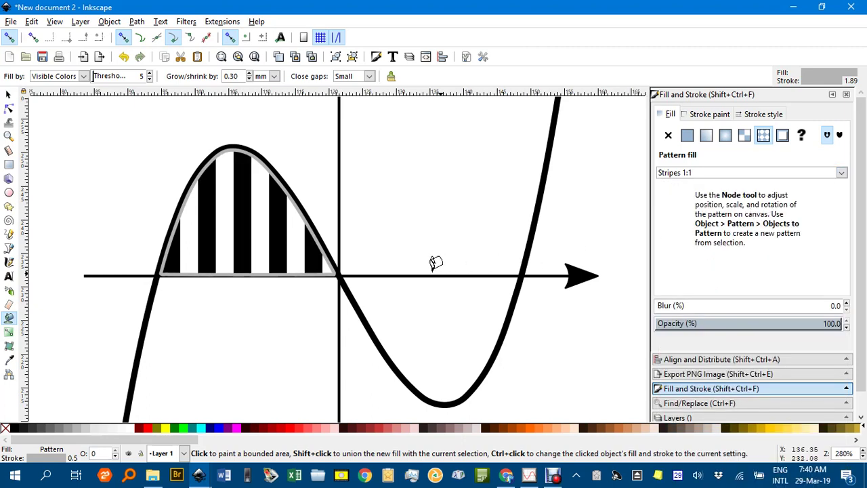
shift+click(6, 428)
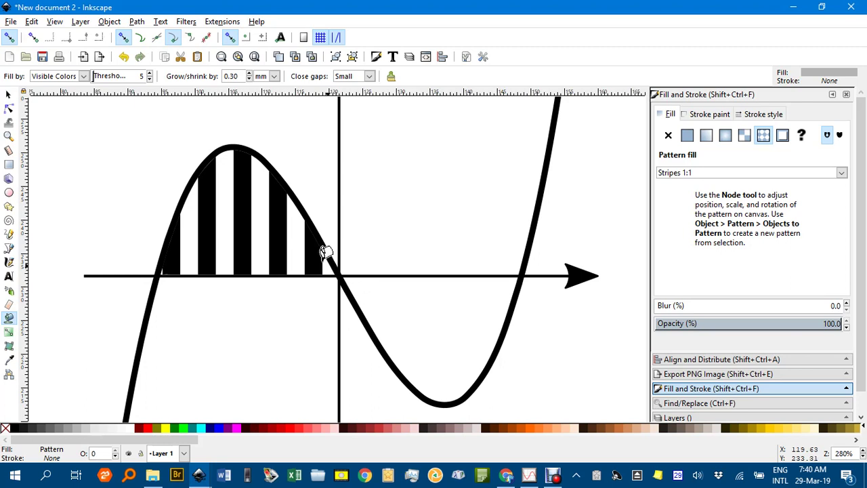
click(9, 94)
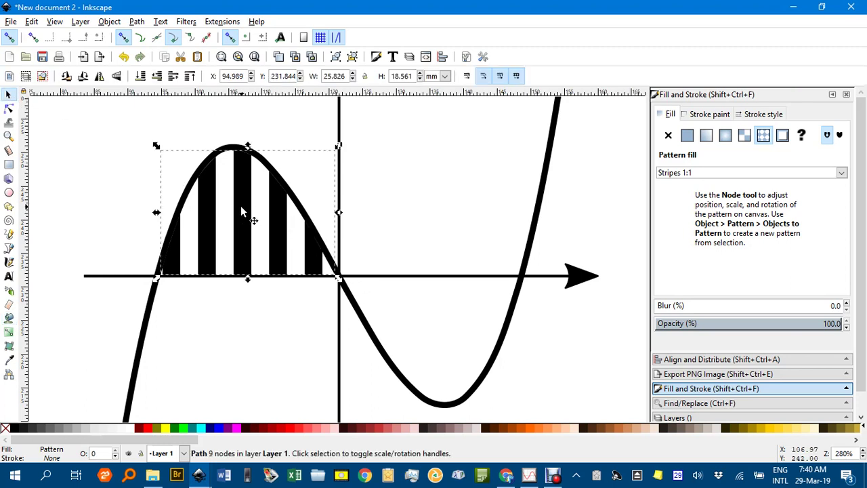
Enlarge the Stripes 1:1 pattern and rotate it with its on-canvas handles so stripes run diagonally
key(n)
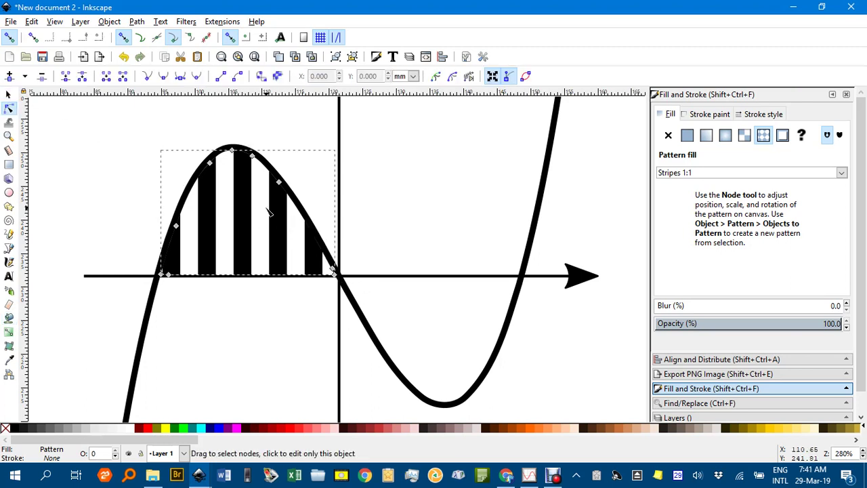
scroll(400, 193, down, 3)
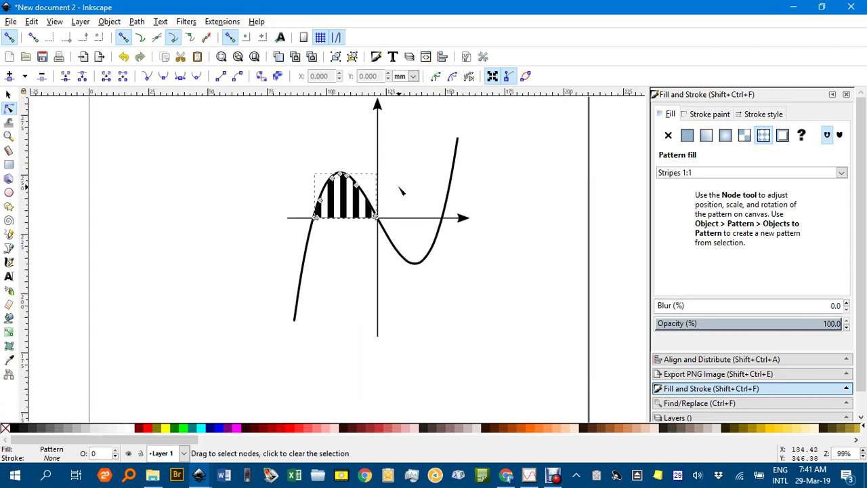
drag(401, 190, 380, 244)
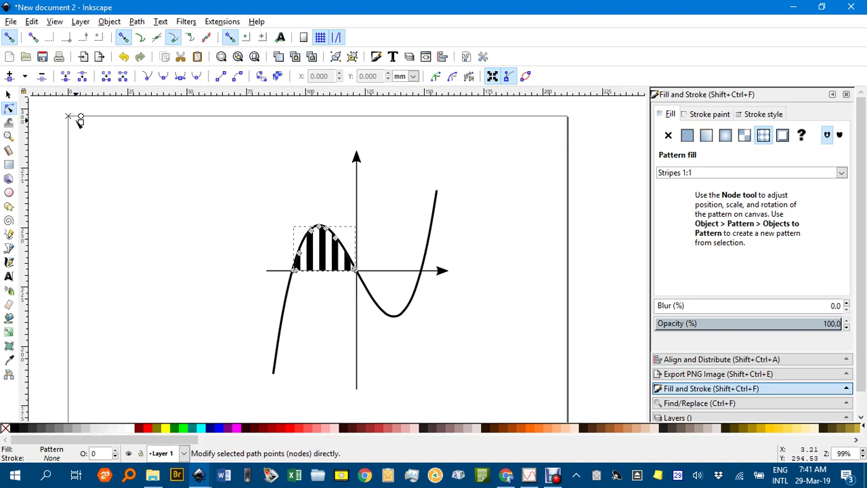
scroll(82, 124, up, 2)
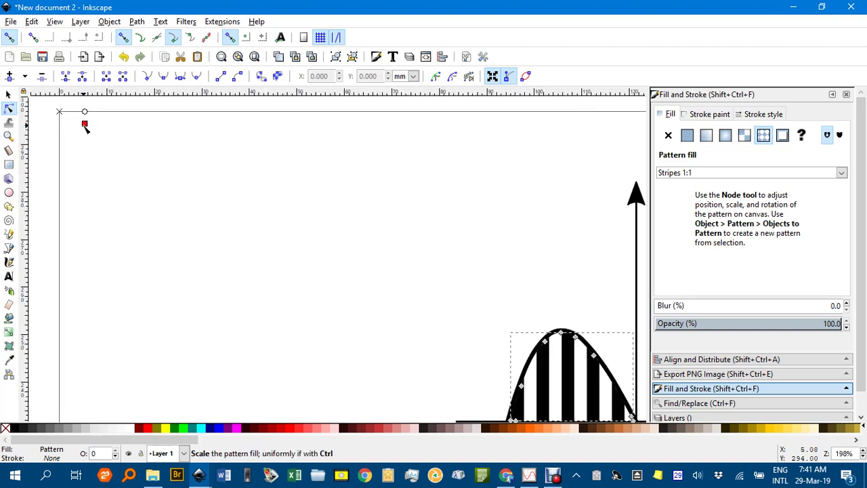
drag(85, 124, 67, 136)
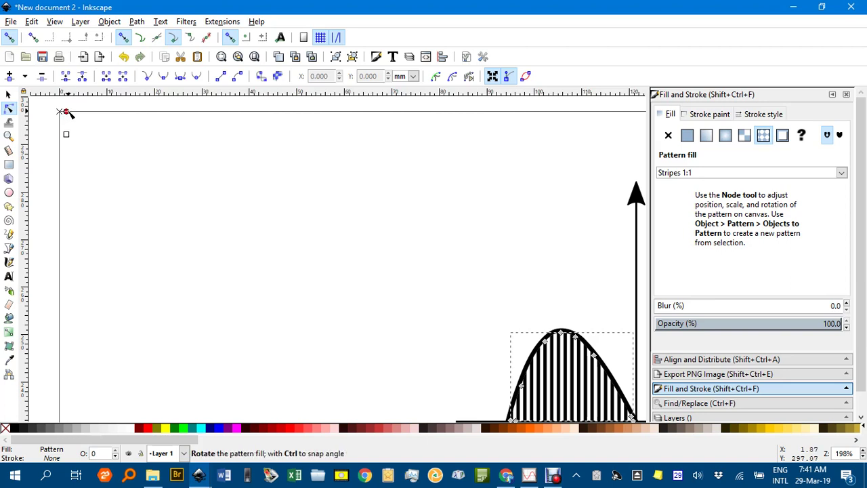
drag(66, 111, 75, 123)
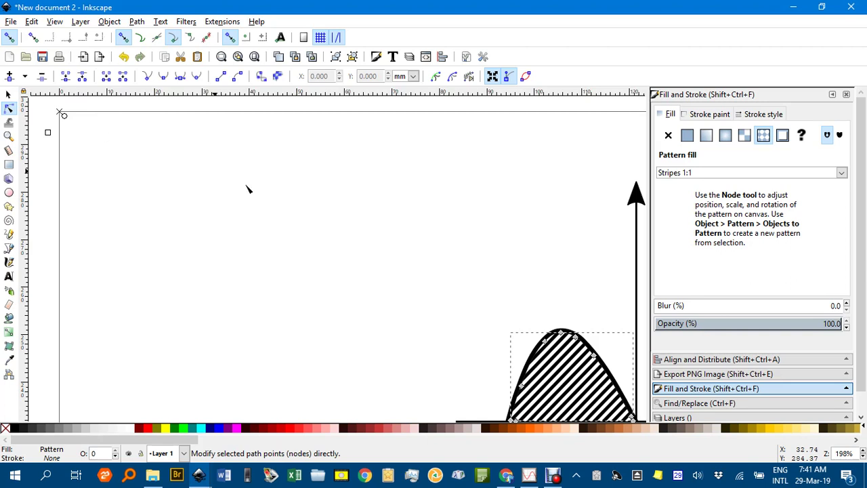
drag(416, 265, 277, 167)
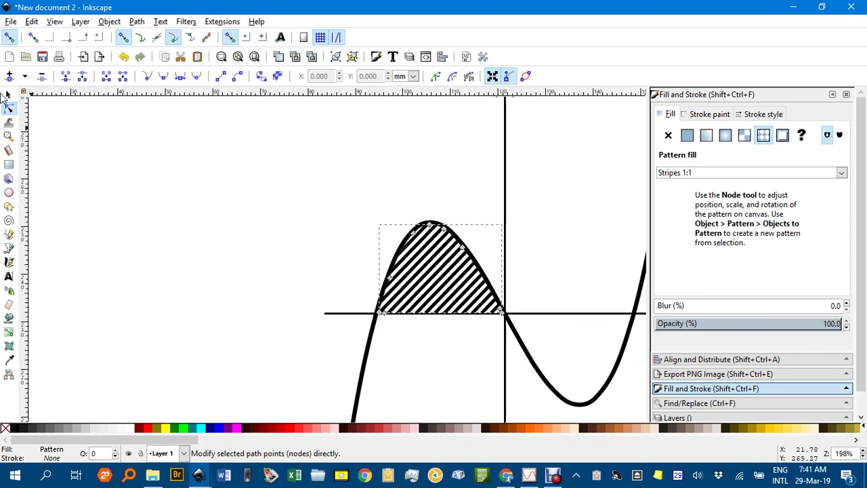
click(8, 94)
Reselect the striped region and undo the pattern rotation and outline removal
click(199, 161)
scroll(332, 203, down, 2)
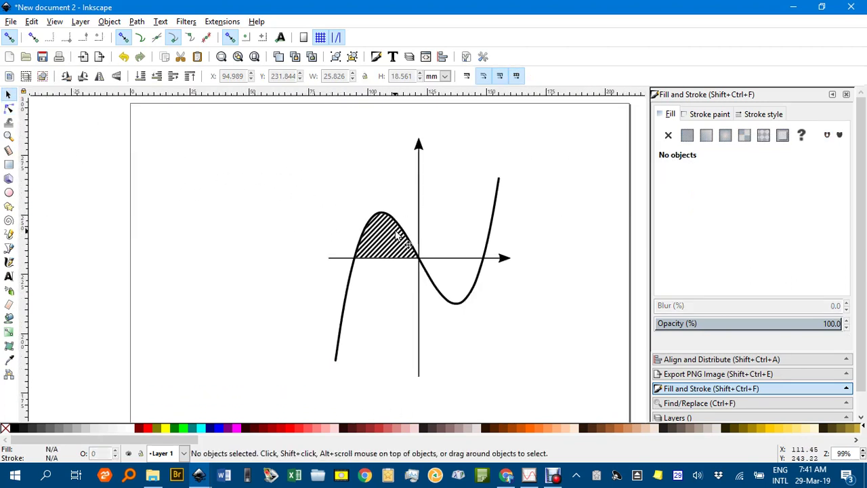
scroll(385, 228, up, 2)
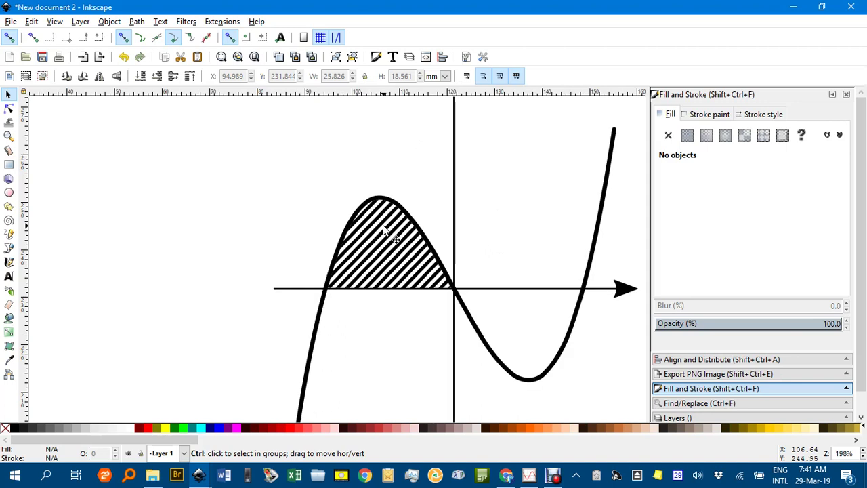
scroll(384, 230, up, 1)
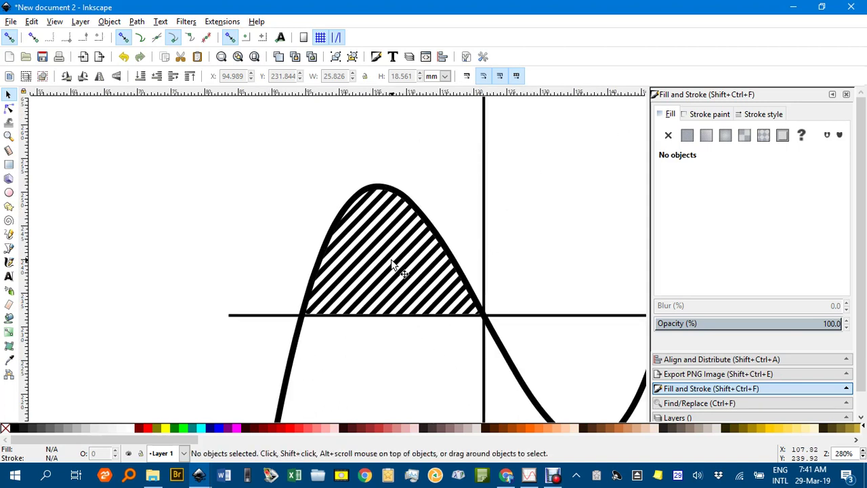
click(387, 260)
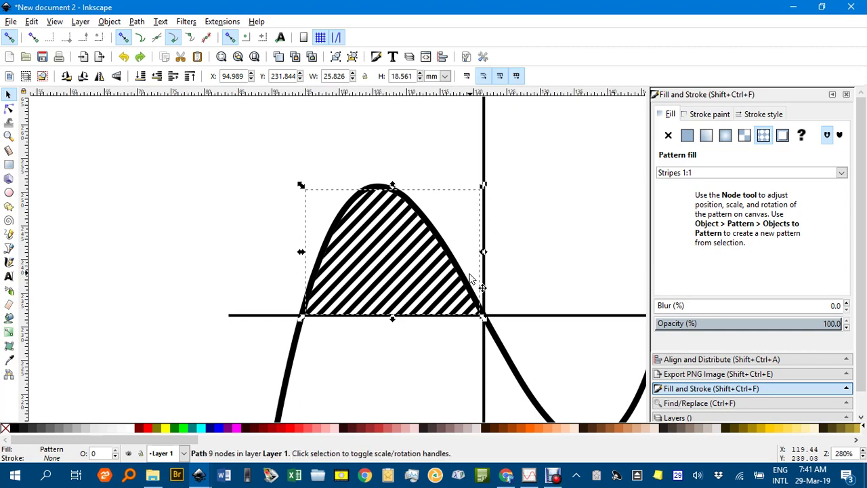
key(ctrl+z)
key(ctrl+z)
key(ctrl+z)
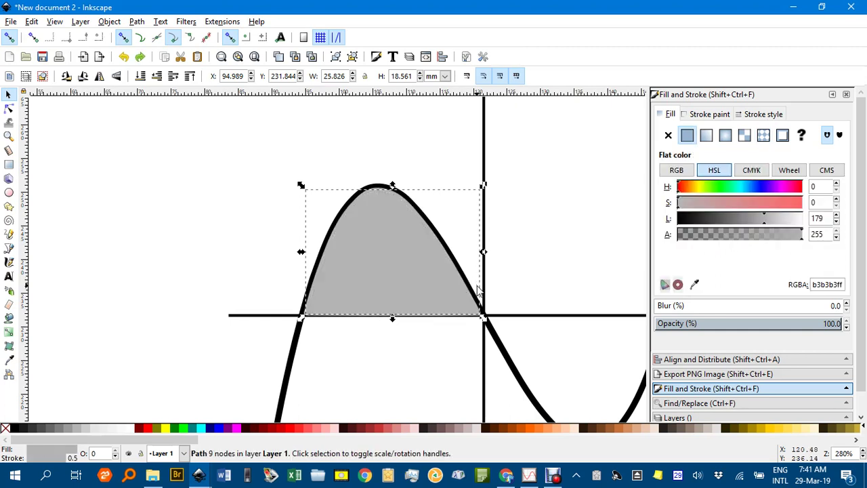
Refill the region with the sparser Stripes 1:3 pattern and bring its pattern handles into view
click(764, 137)
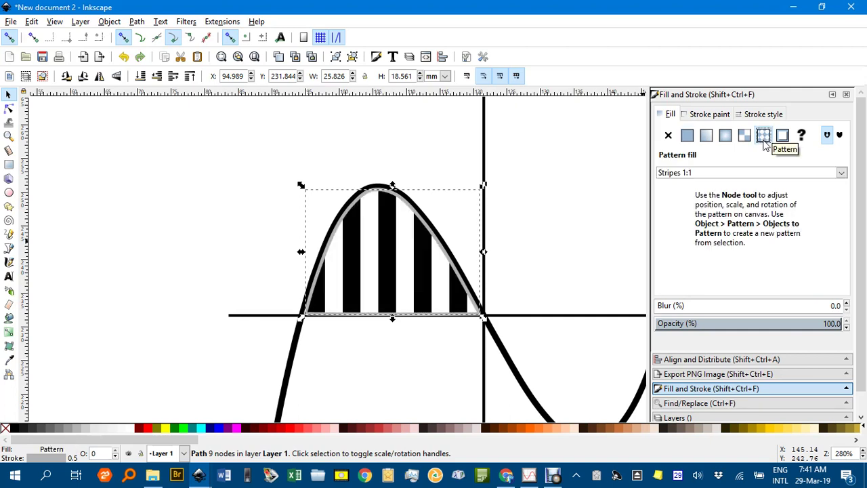
click(841, 173)
click(701, 278)
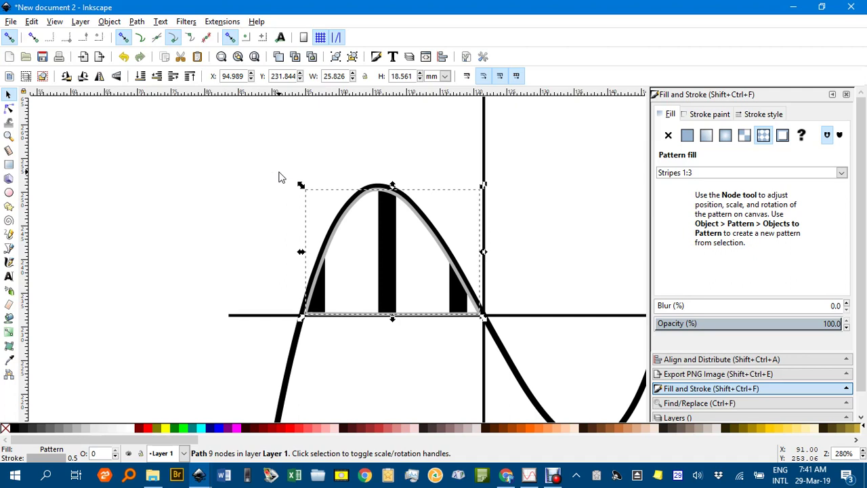
key(n)
drag(257, 138, 393, 312)
ctrl+scroll(326, 232, down, 2)
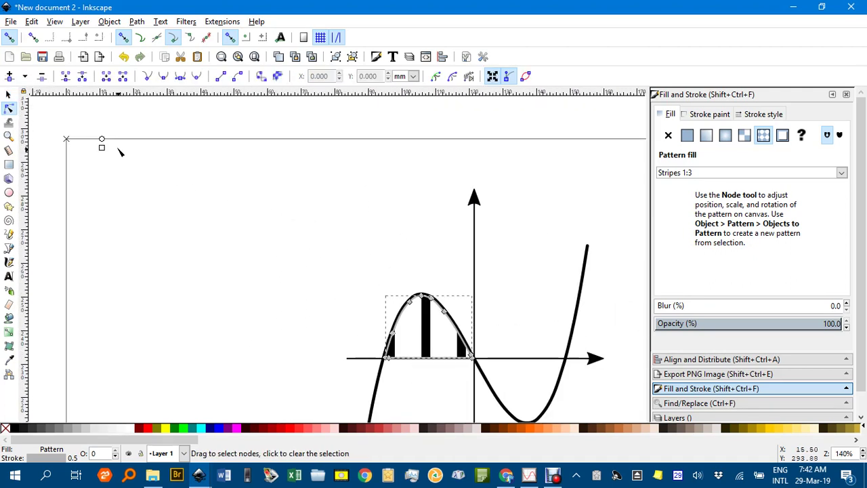
Shrink the Stripes 1:3 pattern and rotate it into fine, steep diagonal hatch lines
drag(102, 147, 73, 153)
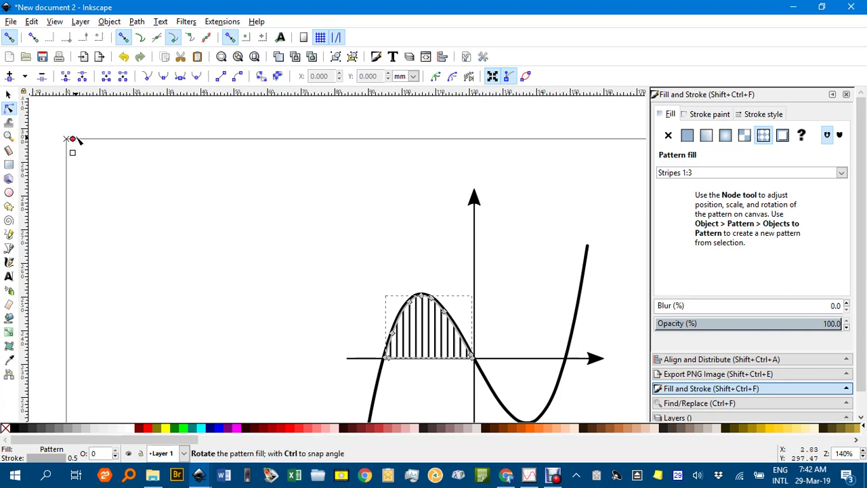
drag(72, 139, 79, 143)
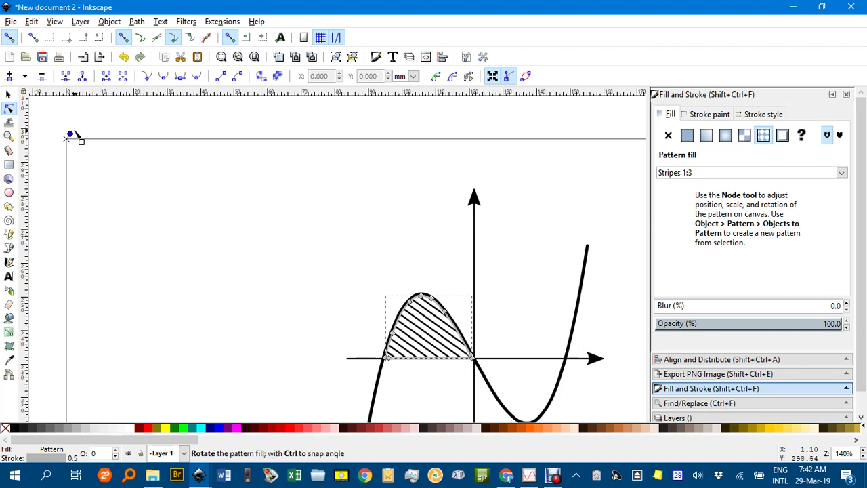
drag(76, 134, 82, 153)
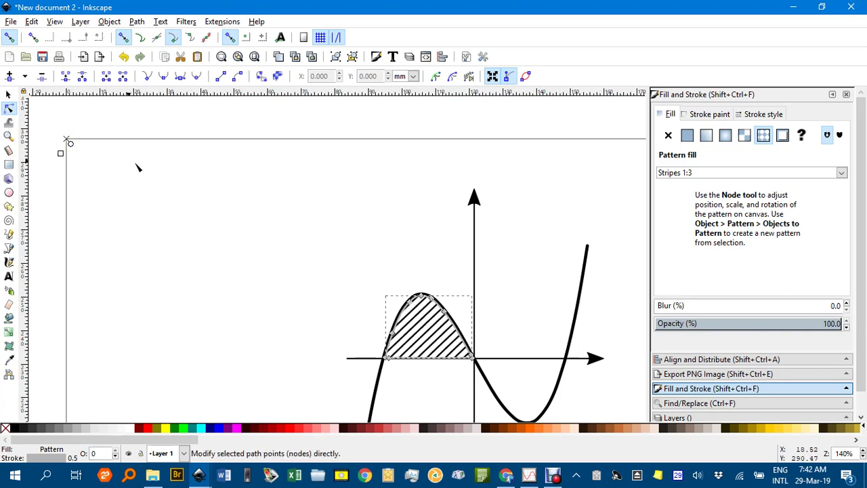
click(168, 179)
scroll(379, 199, up, 2)
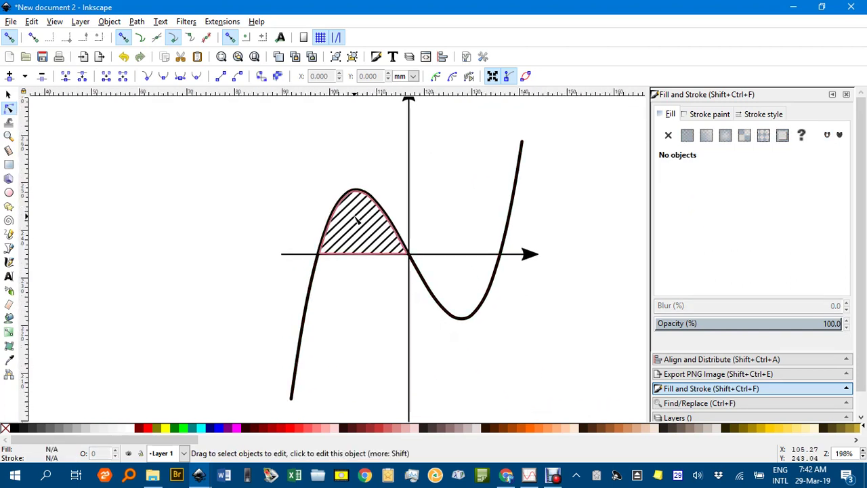
click(8, 94)
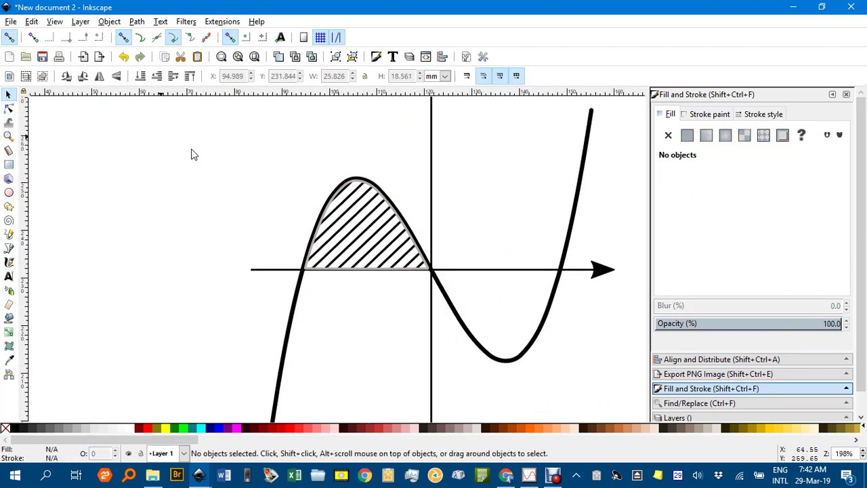
click(366, 218)
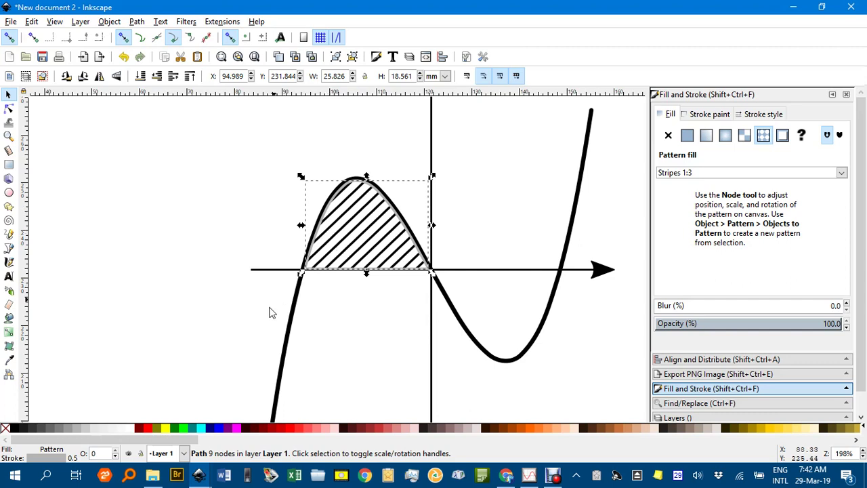
key(shift)
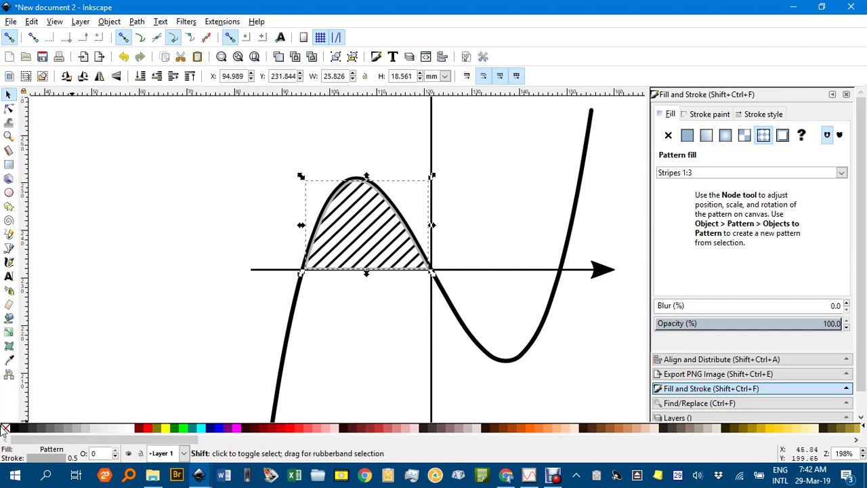
click(78, 279)
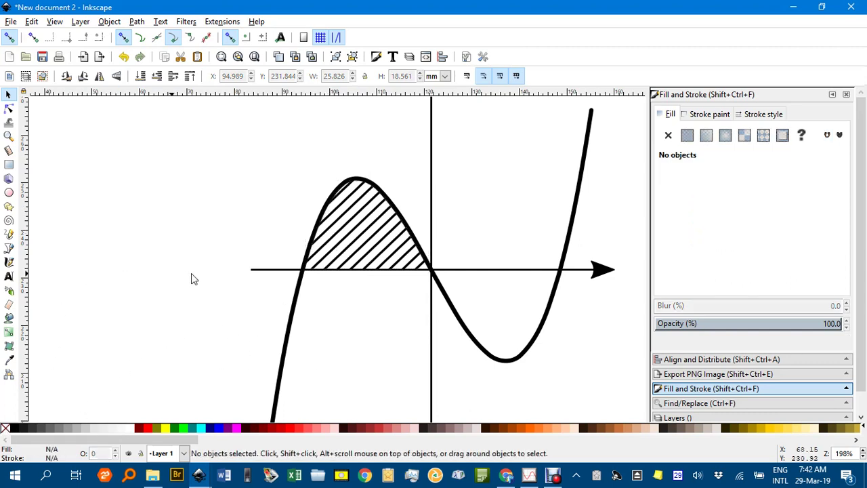
ctrl+scroll(420, 273, down, 1)
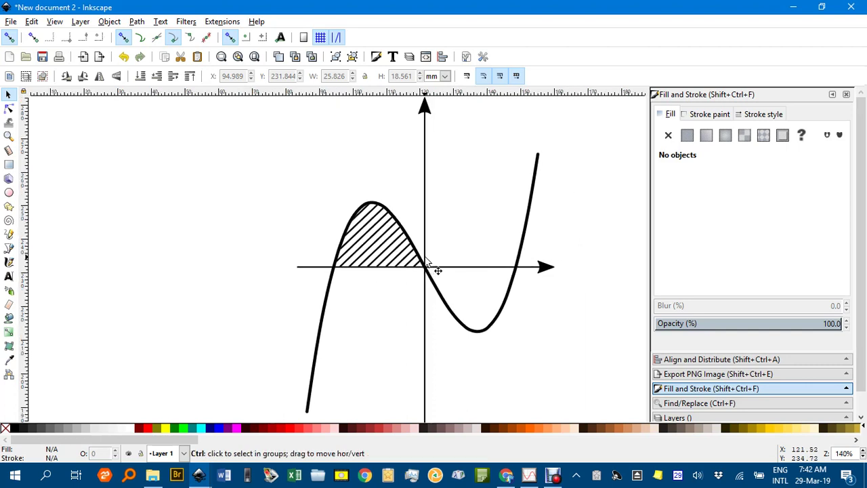
click(376, 240)
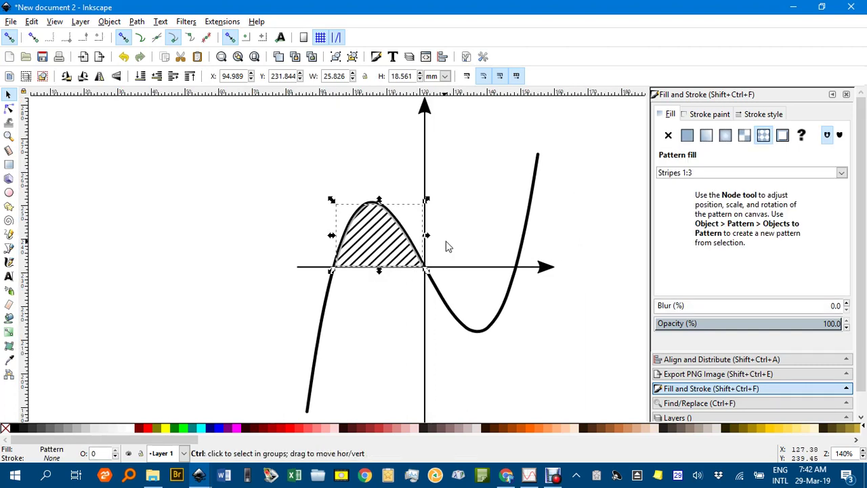
Undo the hatch so the region is flat light grey, then pan to free space beside the graph
key(ctrl+z)
key(ctrl+z)
key(ctrl+z)
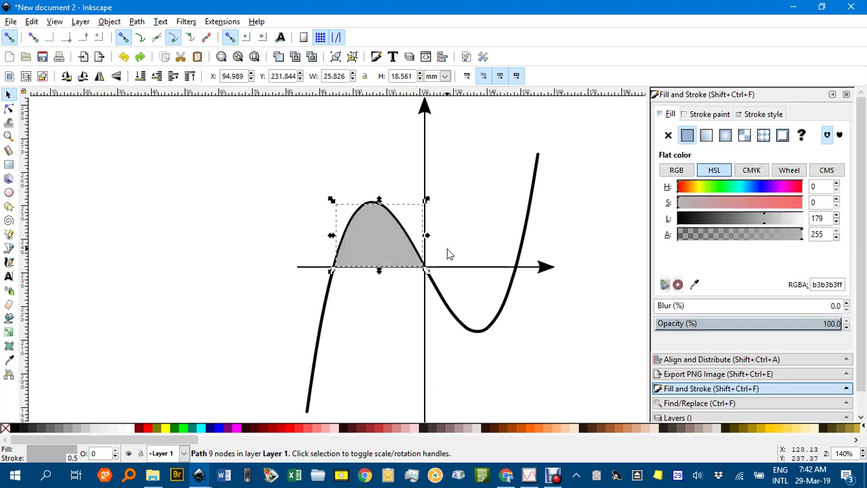
click(207, 174)
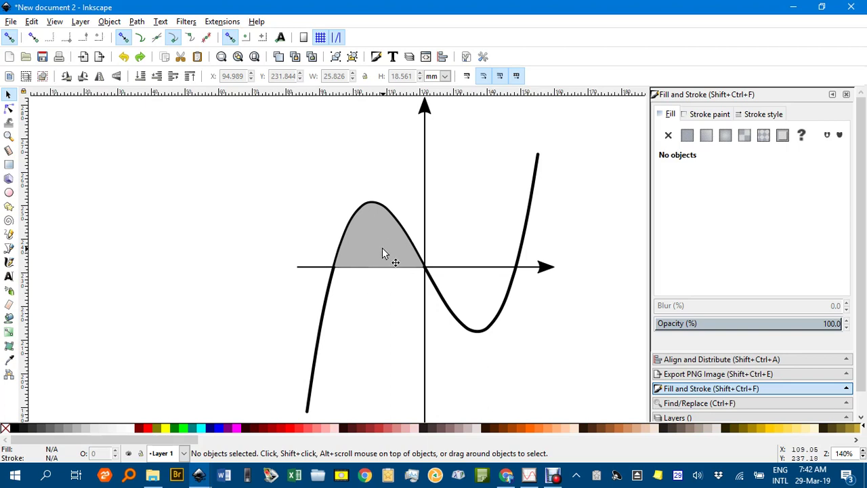
mouse_move(278, 242)
mouse_down()
mouse_move(321, 219)
mouse_move(332, 228)
mouse_up()
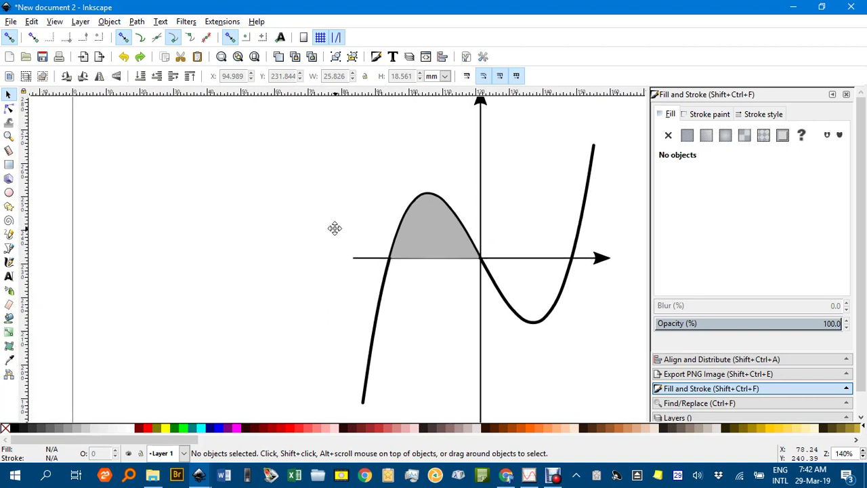
Draw a horizontal line left of the graph and give it a 0.400 mm stroke
click(9, 250)
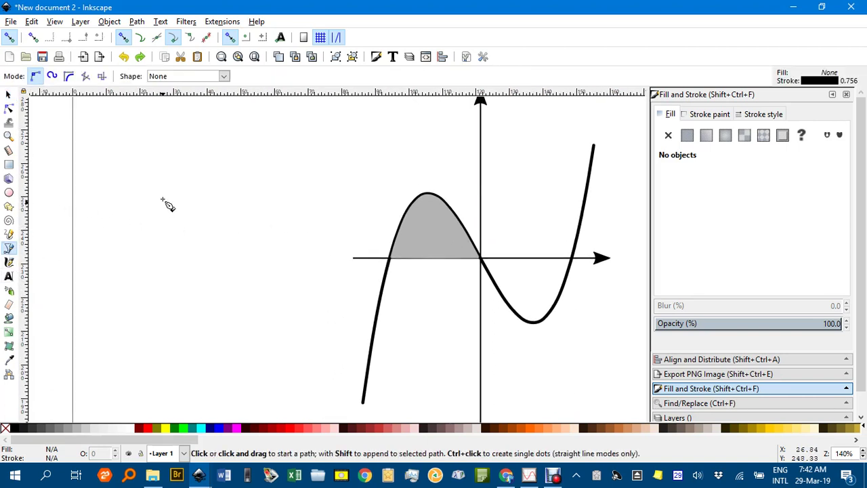
click(120, 144)
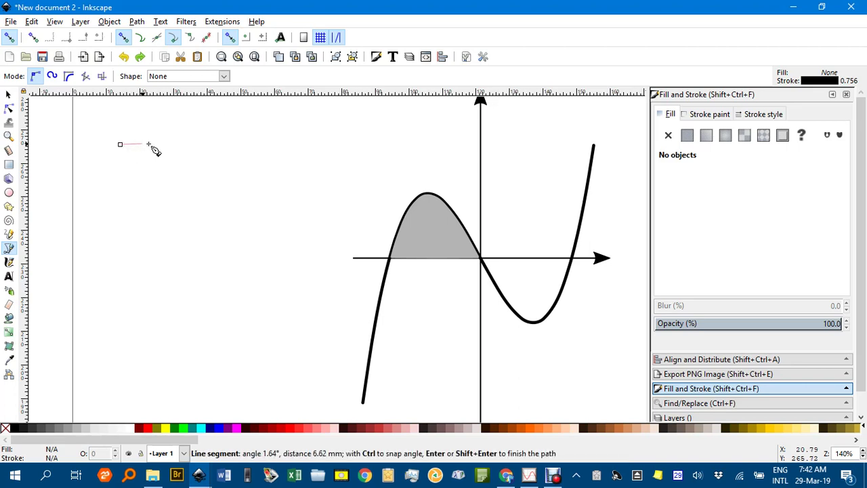
click(303, 145)
key(Return)
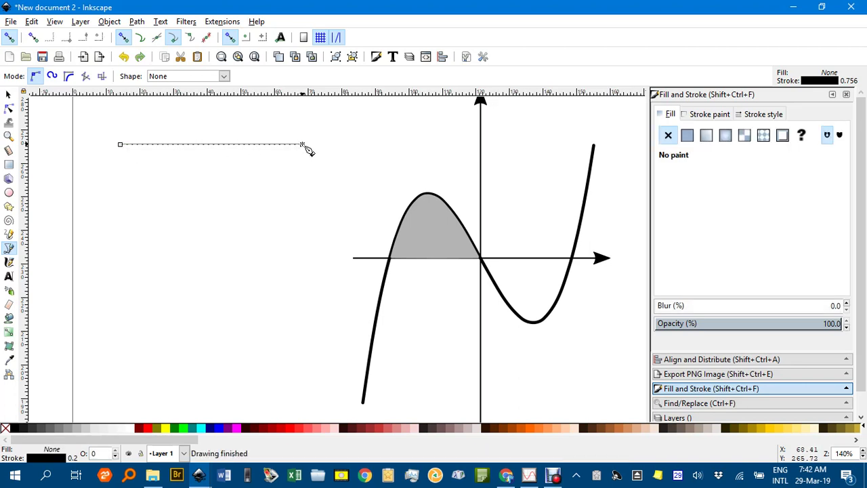
click(9, 95)
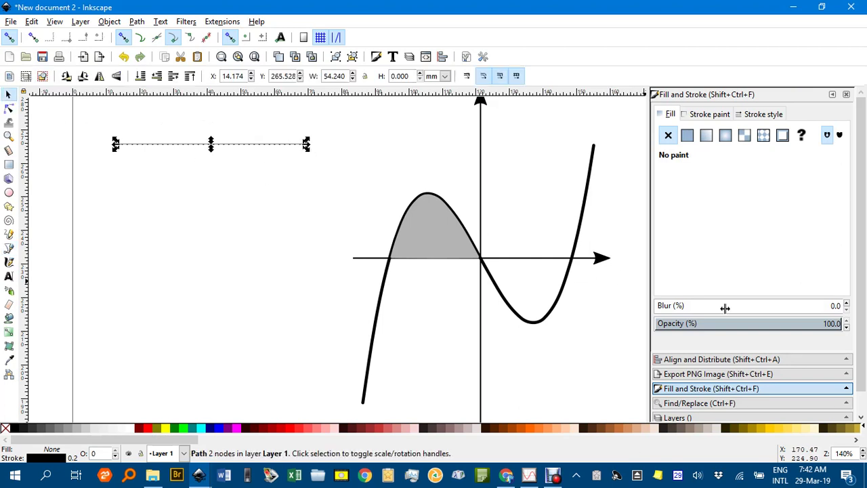
click(685, 390)
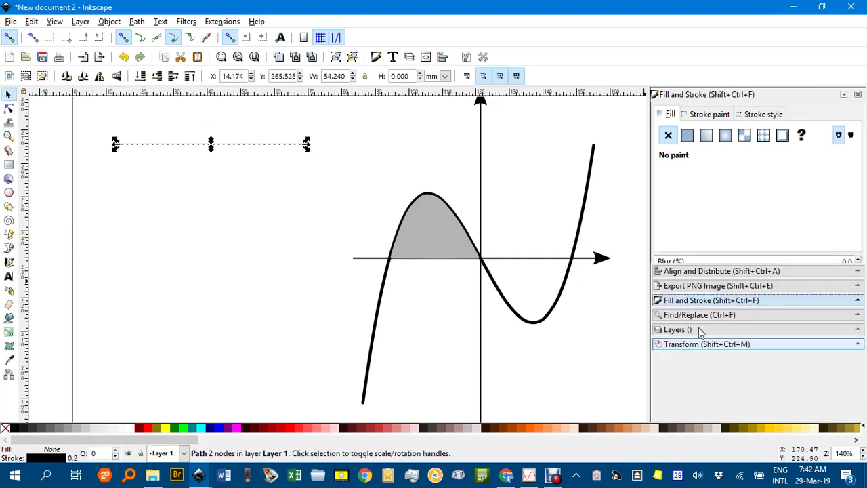
click(753, 116)
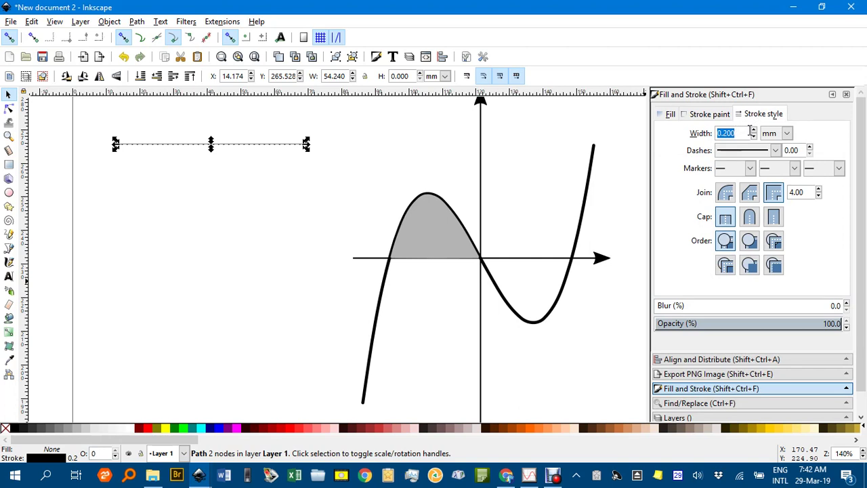
click(754, 131)
click(754, 131)
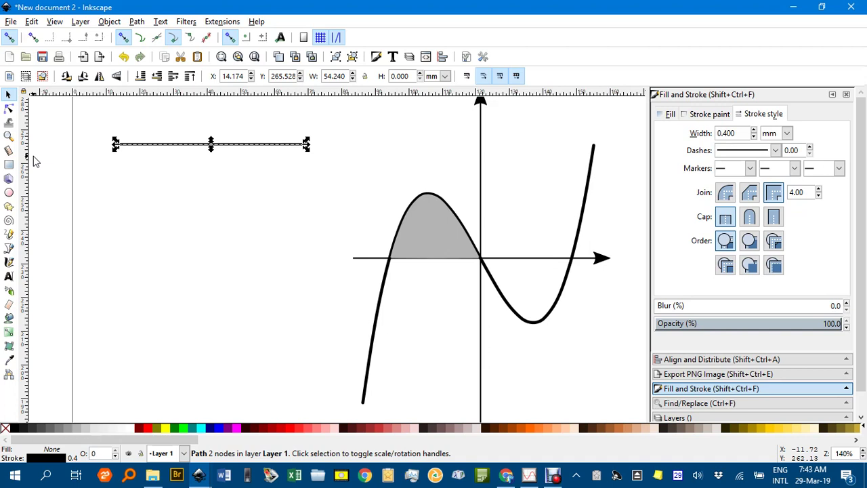
Duplicate the line and move the copy down below the original
key(ctrl+d)
drag(162, 147, 162, 263)
click(74, 105)
Select all twenty stacked lines and distribute them with equal vertical gaps
mouse_move(70, 105)
mouse_down()
mouse_move(273, 246)
mouse_move(323, 298)
mouse_up()
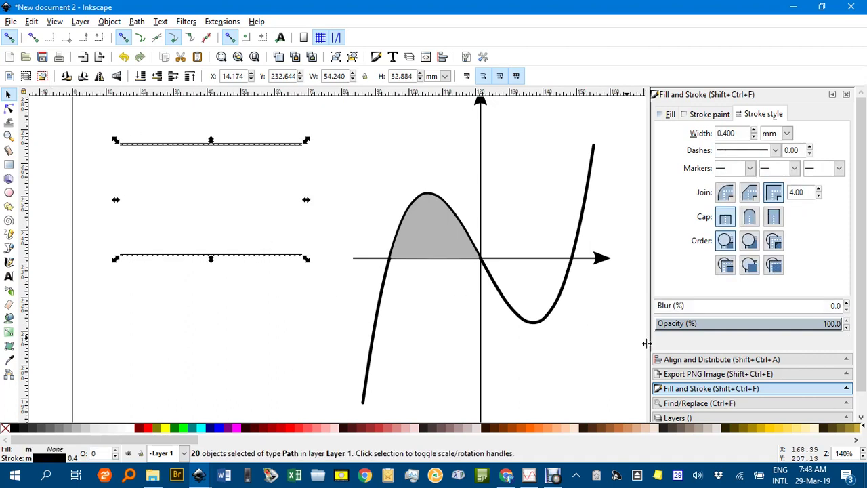
click(731, 360)
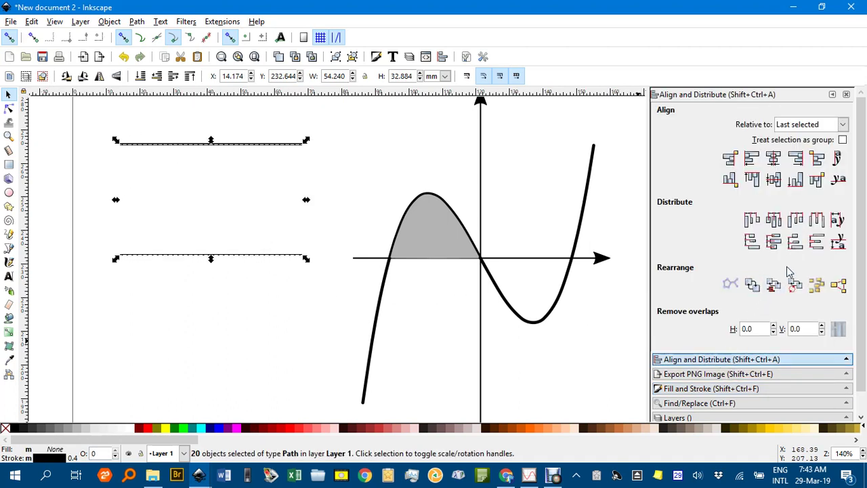
click(817, 245)
click(353, 166)
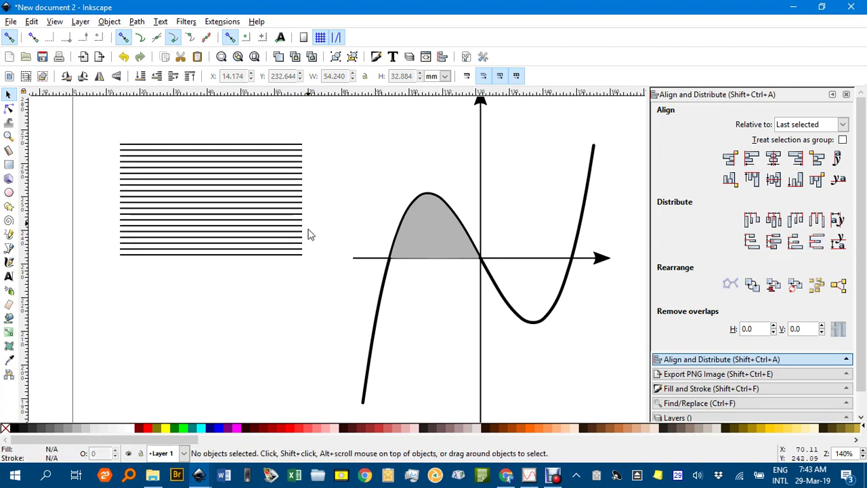
Convert the strokes of all twenty horizontal lines into filled outline paths
drag(90, 127, 339, 320)
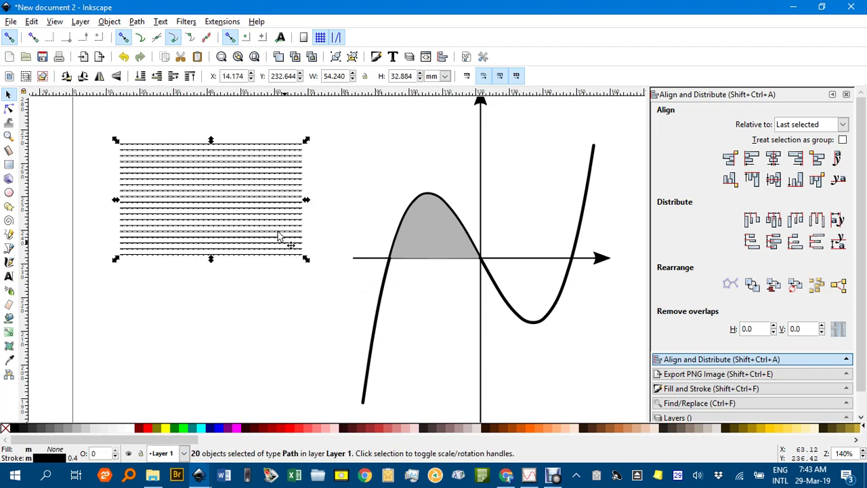
click(138, 22)
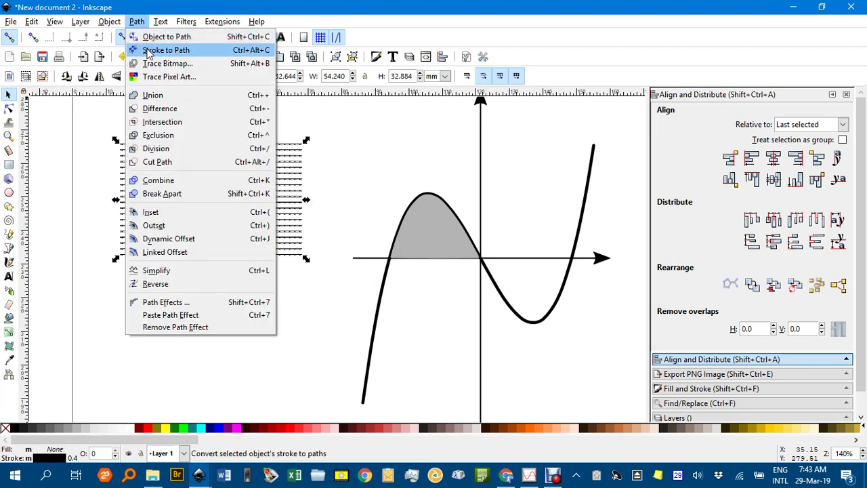
click(149, 49)
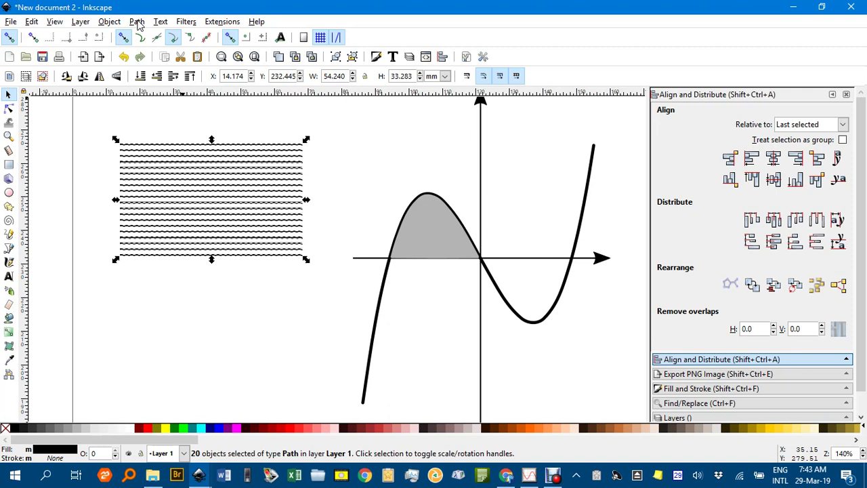
Union the outlined lines into a single 80-node path
click(138, 22)
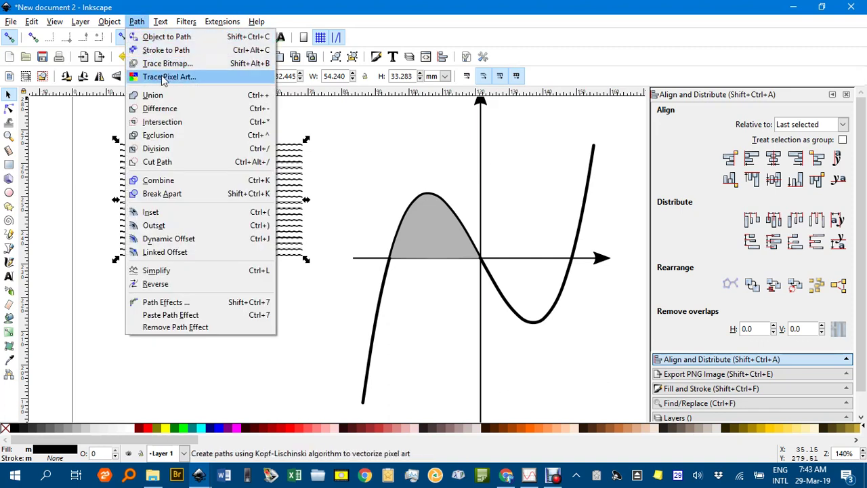
click(148, 95)
click(380, 151)
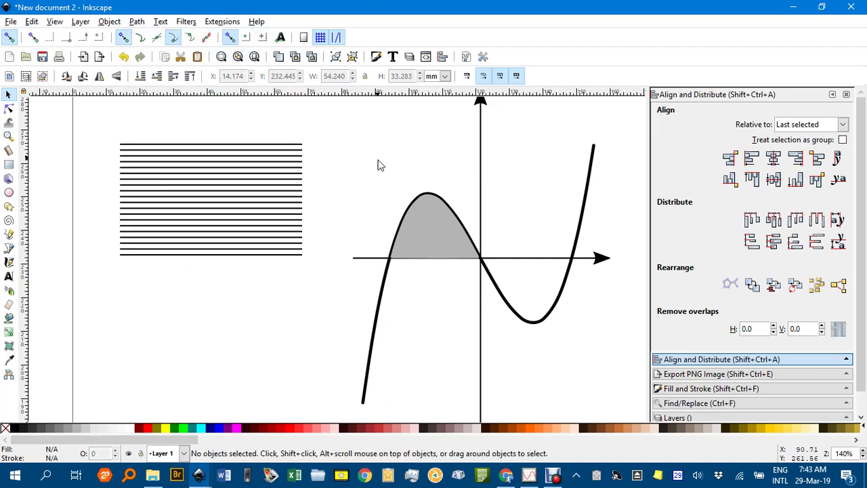
Lift the grey hump shape off the curve and rotate the striped block to 45°
click(437, 239)
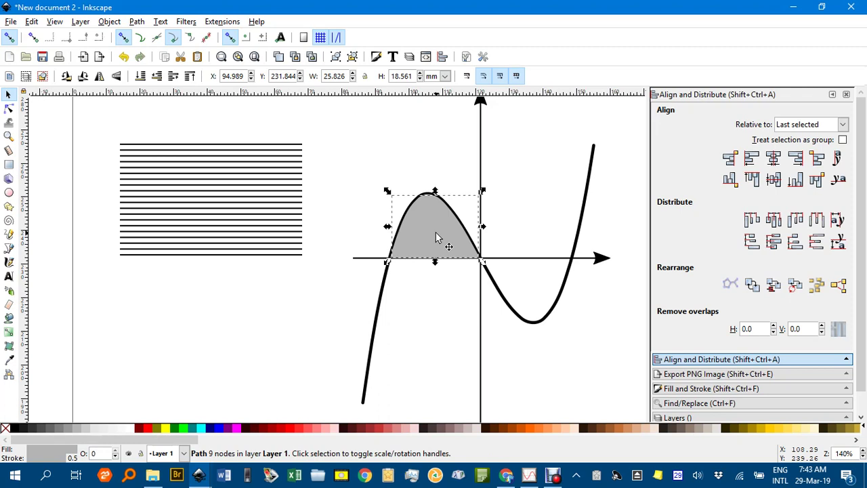
mouse_move(437, 239)
mouse_down()
mouse_move(400, 221)
mouse_move(251, 196)
mouse_move(223, 205)
mouse_move(405, 192)
mouse_move(386, 154)
mouse_move(394, 154)
mouse_up()
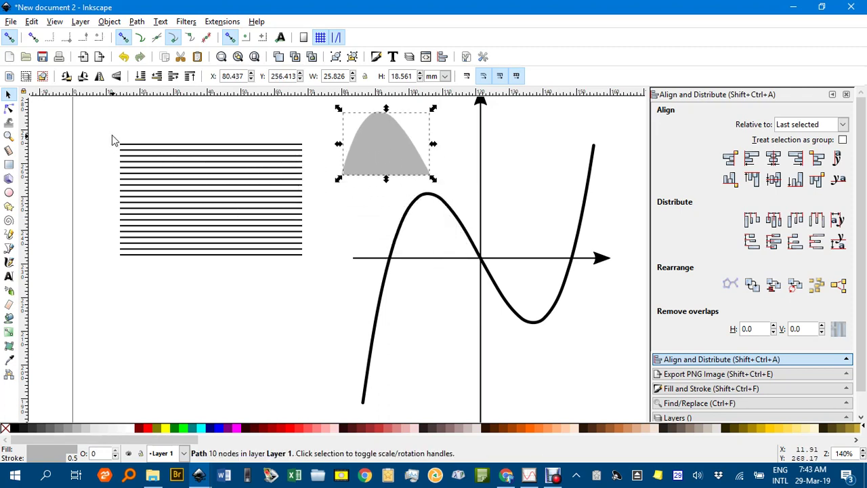
click(140, 163)
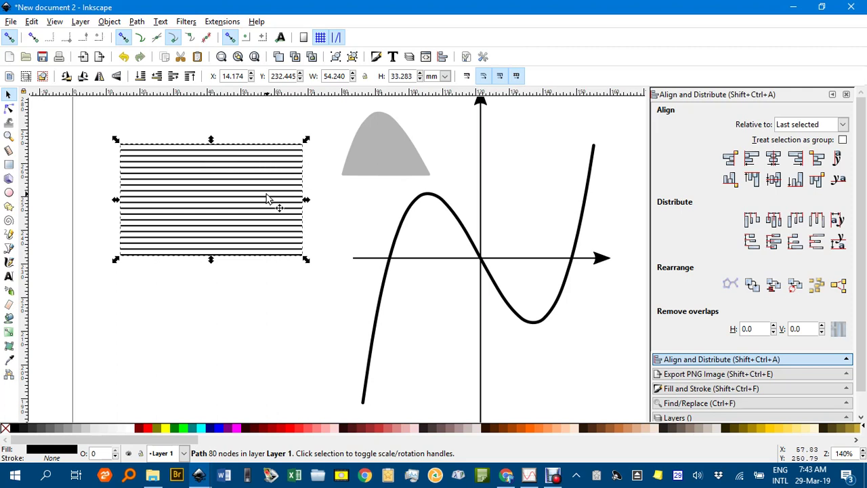
key(bracketright)
key(bracketleft)
key(bracketleft)
key(bracketleft)
key(bracketleft)
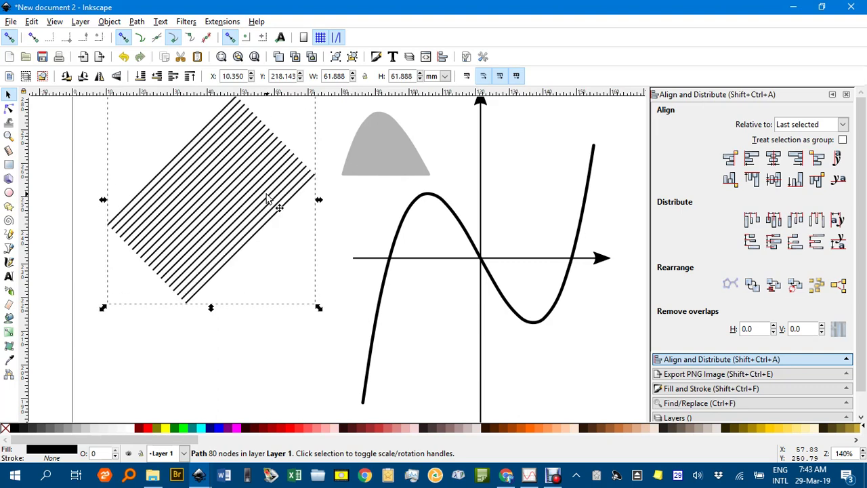
click(446, 143)
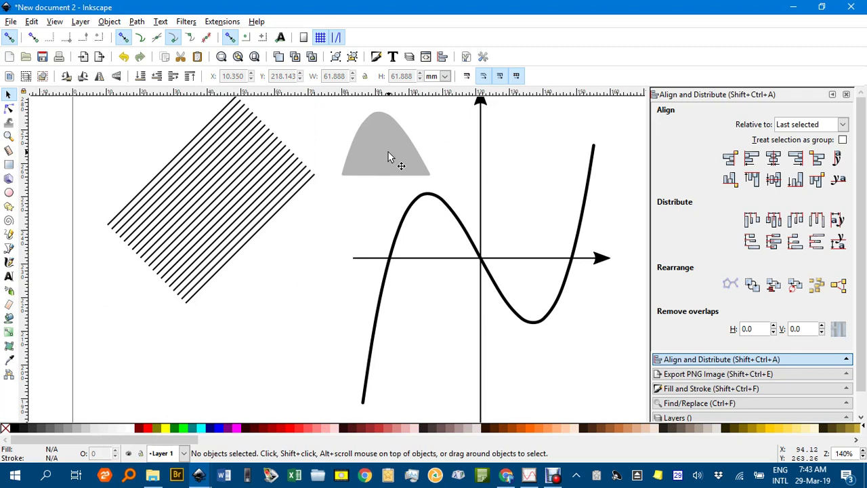
Place the grey shape over the diagonal stripes and raise it to the top
drag(397, 158, 209, 196)
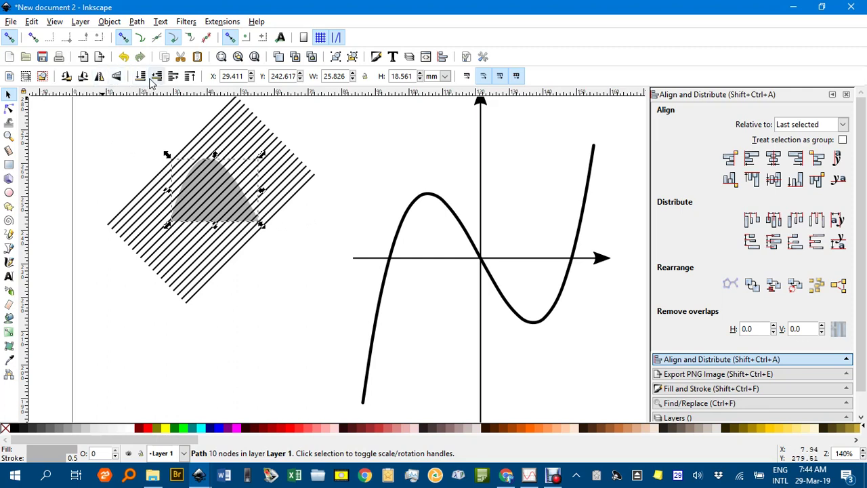
click(190, 78)
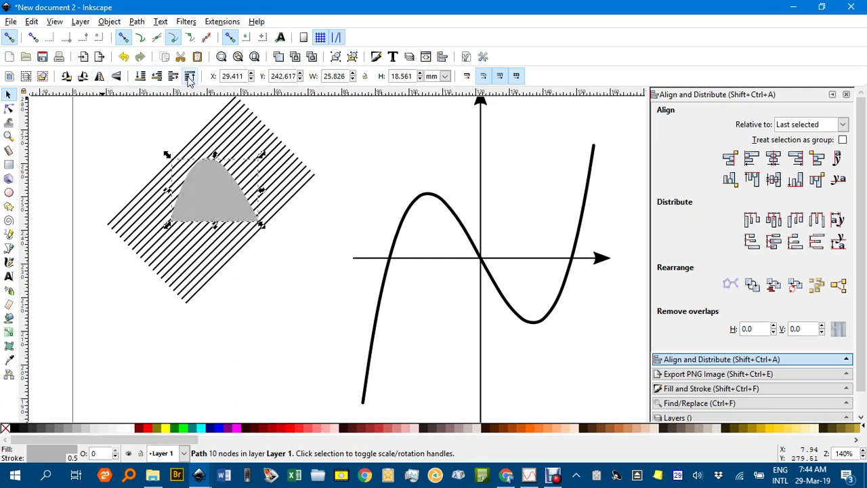
click(83, 133)
Intersect the grey shape with the stripes and move the hatched result onto the hump
drag(106, 131, 124, 153)
drag(68, 112, 383, 374)
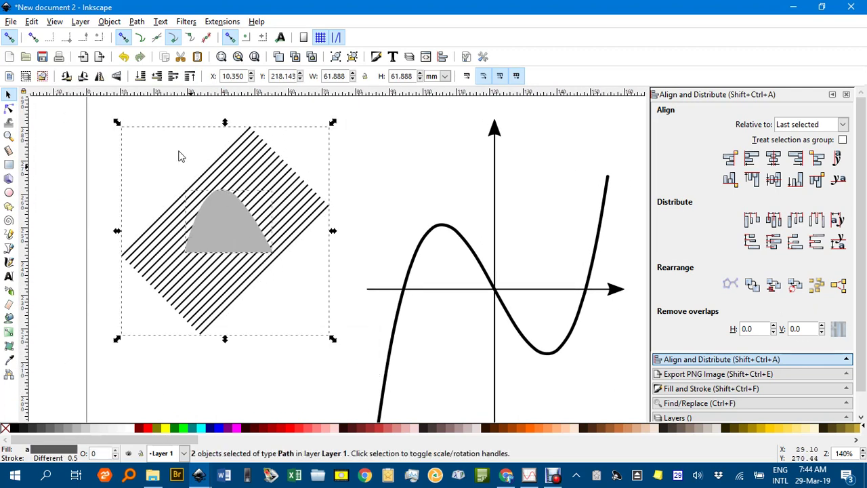
click(138, 21)
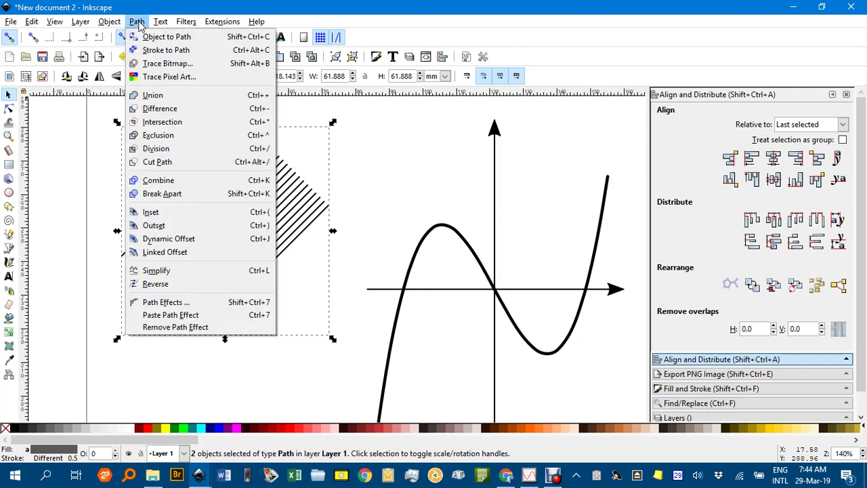
click(180, 128)
click(335, 181)
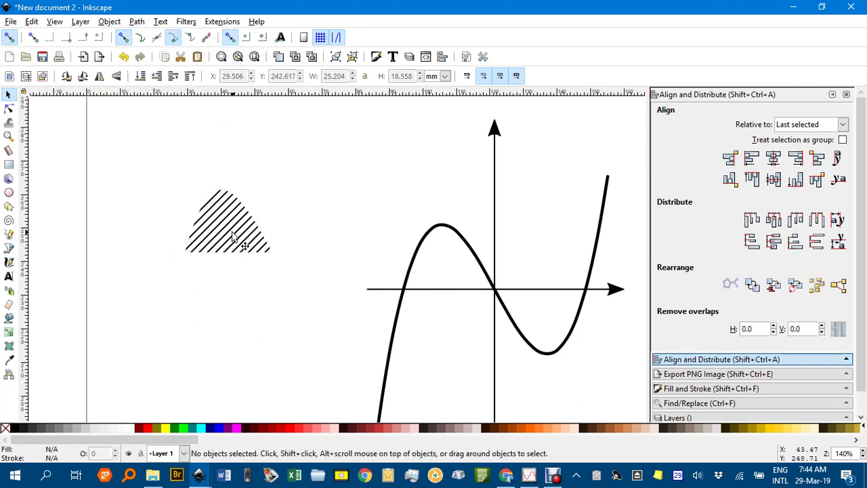
drag(231, 235, 459, 273)
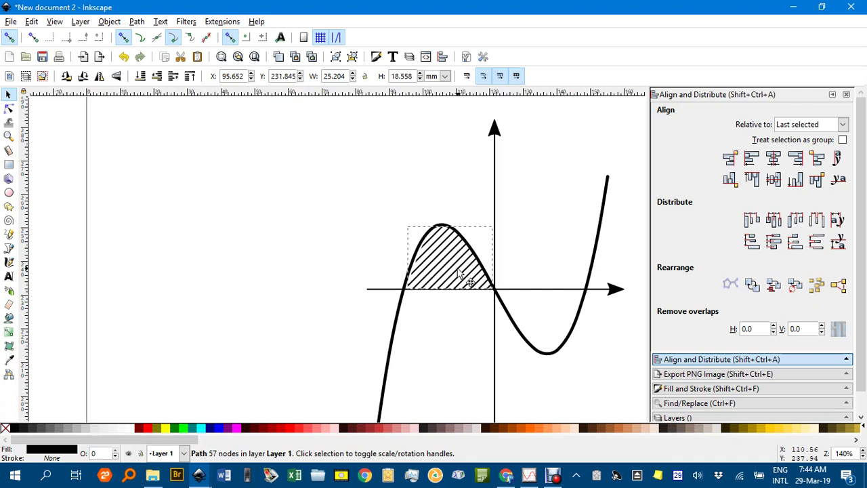
Nudge the hatched shape so it sits on the x-axis under the curve's hump
scroll(459, 273, up, 3)
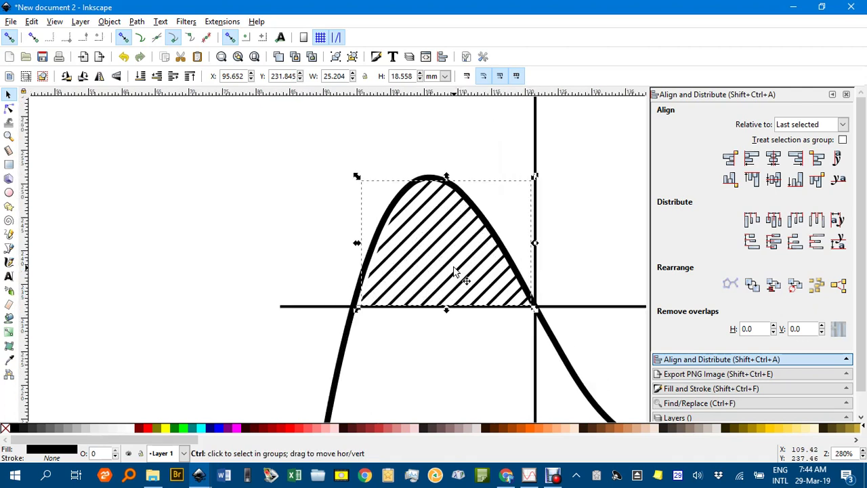
drag(445, 266, 437, 269)
click(252, 194)
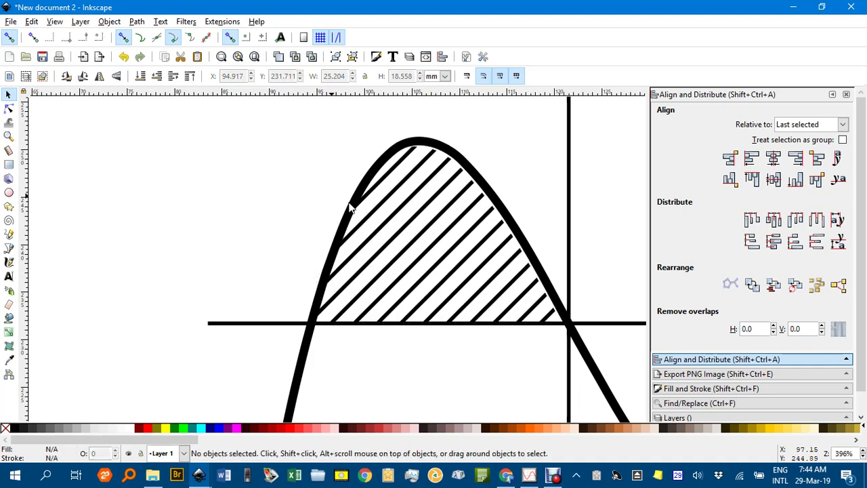
click(458, 227)
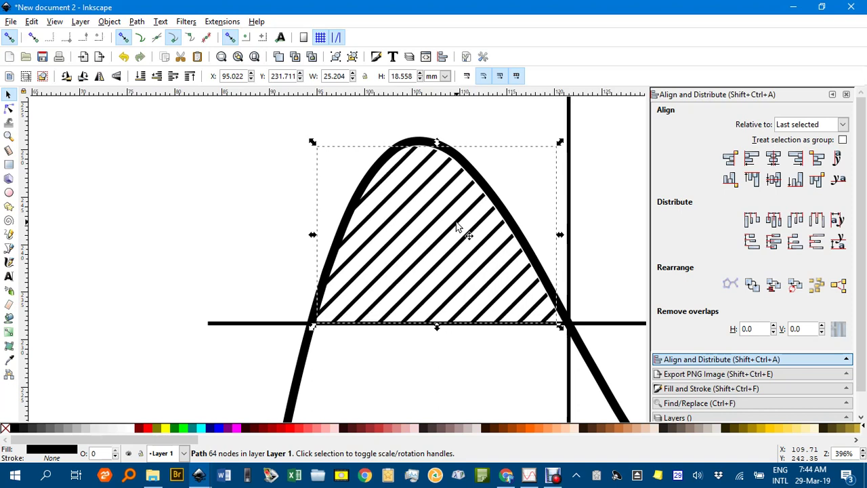
key(Right)
key(alt+Right)
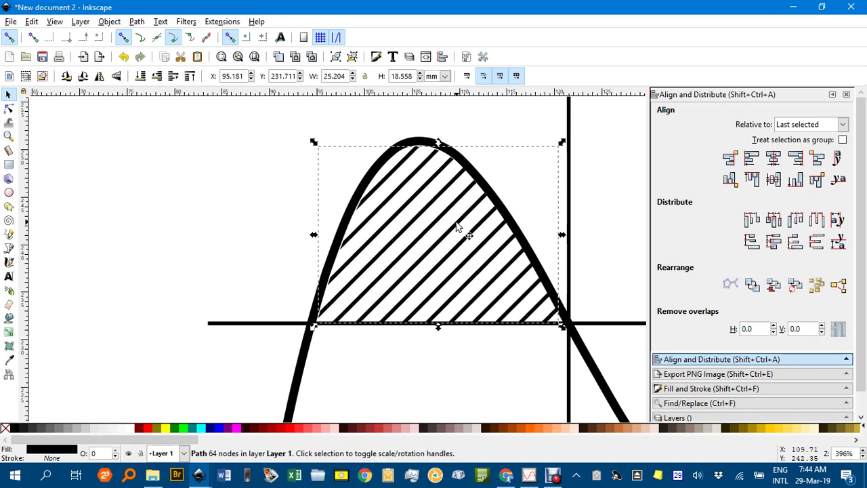
click(142, 219)
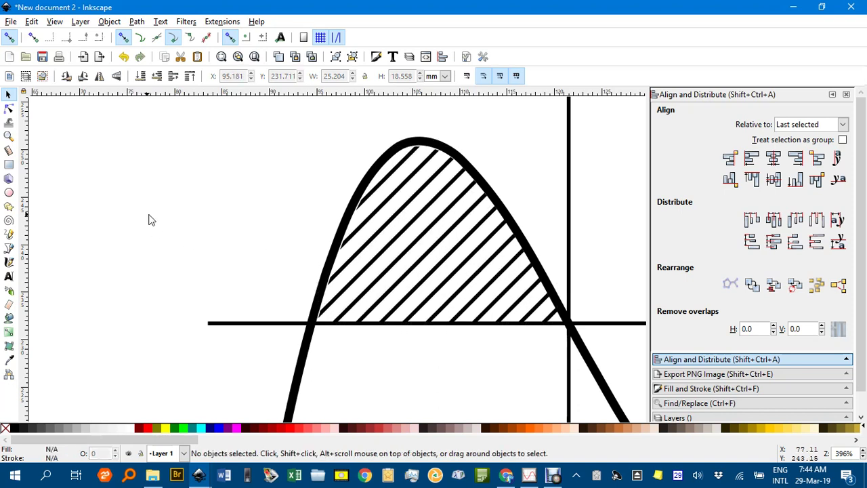
click(384, 215)
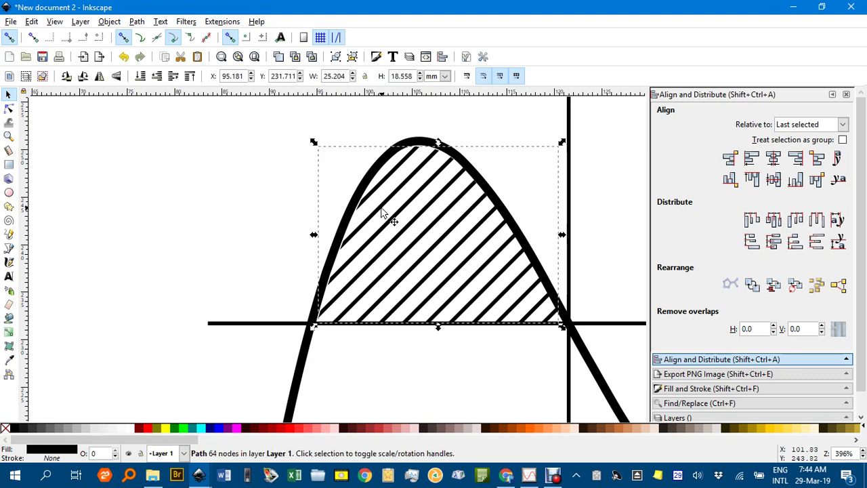
key(ctrl+z)
key(ctrl+z)
key(ctrl+z)
key(ctrl+z)
key(ctrl+z)
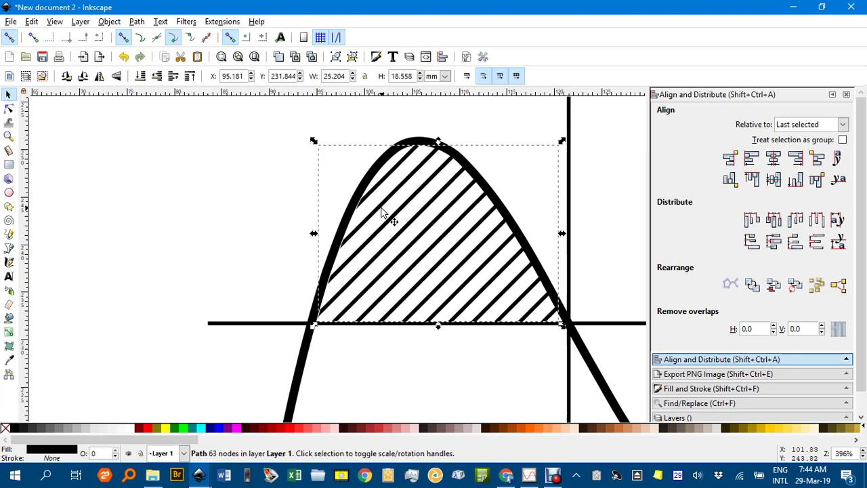
click(210, 280)
scroll(332, 285, up, 2)
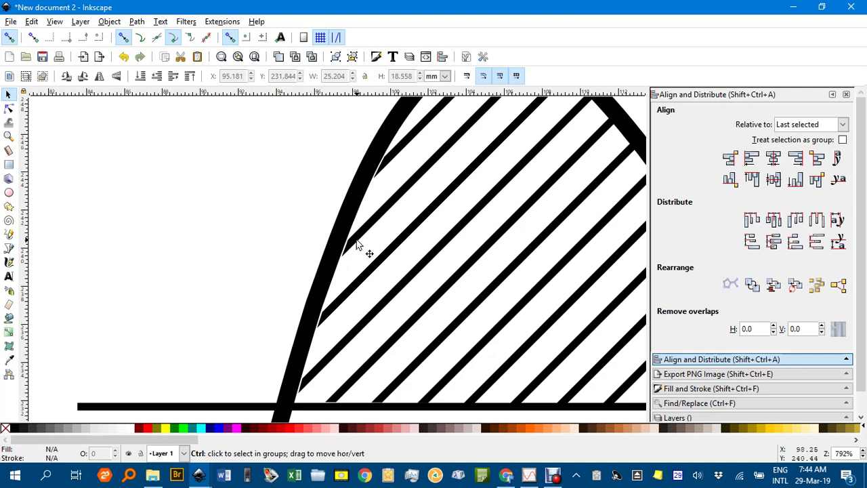
scroll(357, 245, down, 1)
Scale the hatched arch up to 25.781 × 18.983 mm to fill the hump
click(407, 233)
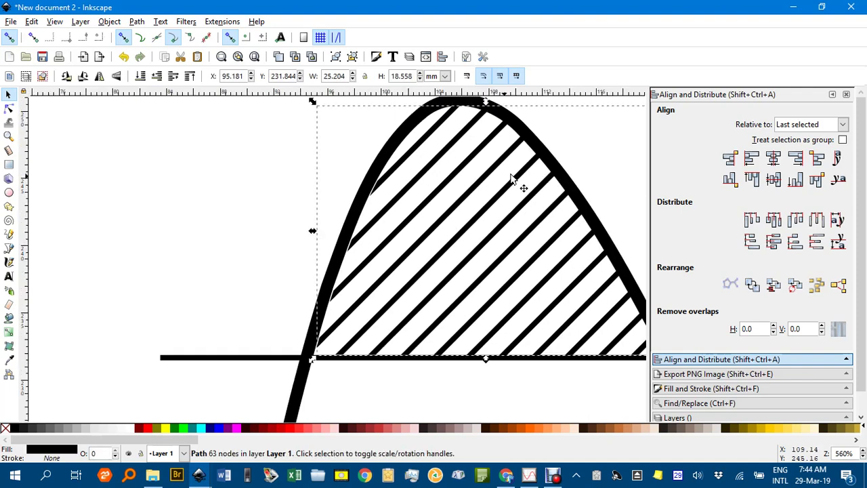
scroll(458, 199, right, 4)
scroll(459, 199, up, 1)
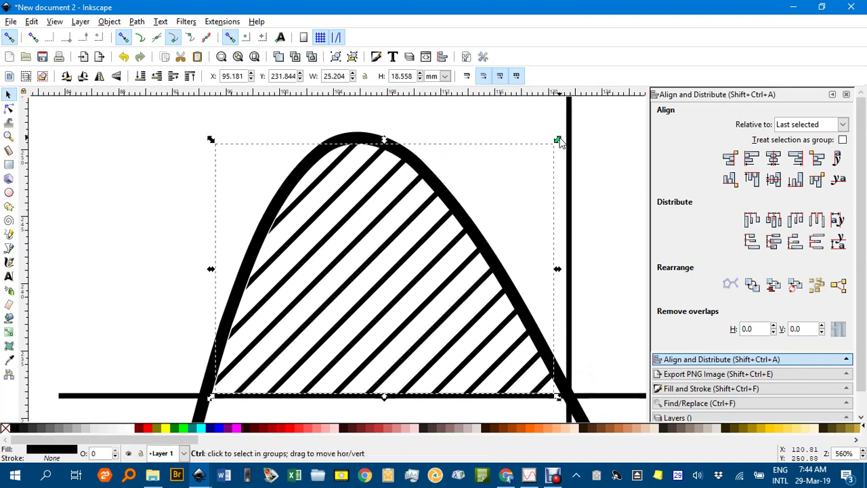
drag(559, 141, 560, 138)
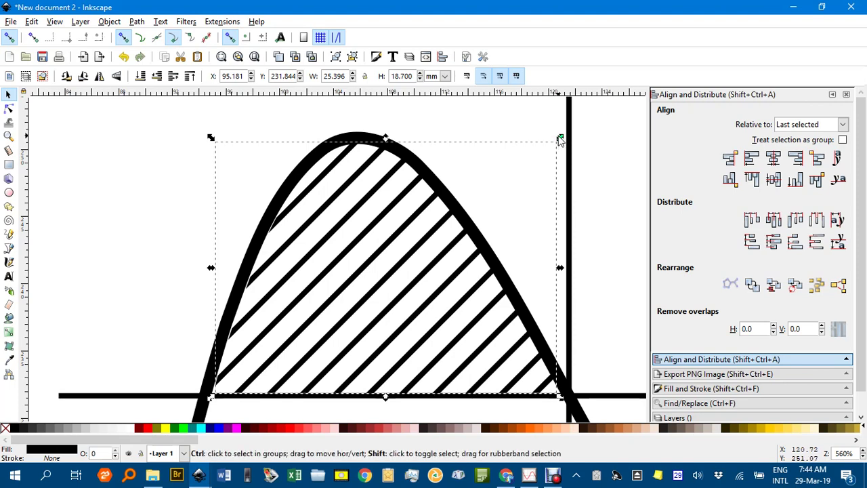
drag(564, 140, 569, 138)
key(Escape)
scroll(483, 232, down, 3)
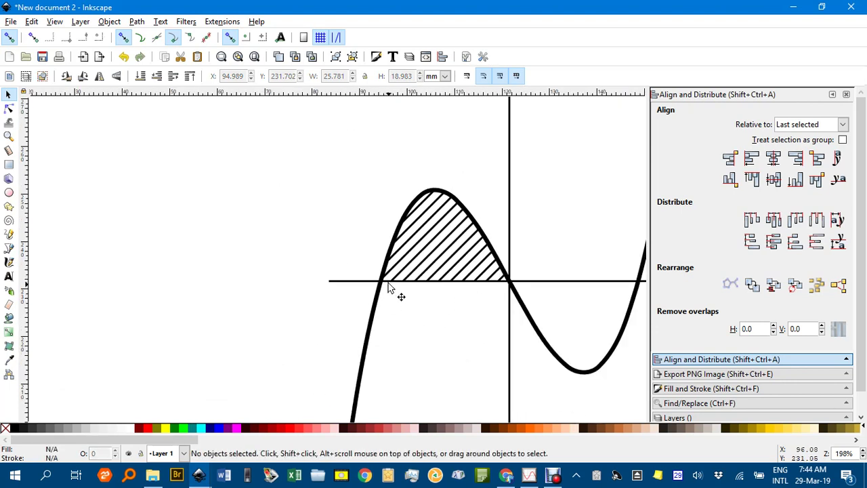
Change the hatched region's diagonal lines from black to blue using the palette
click(445, 251)
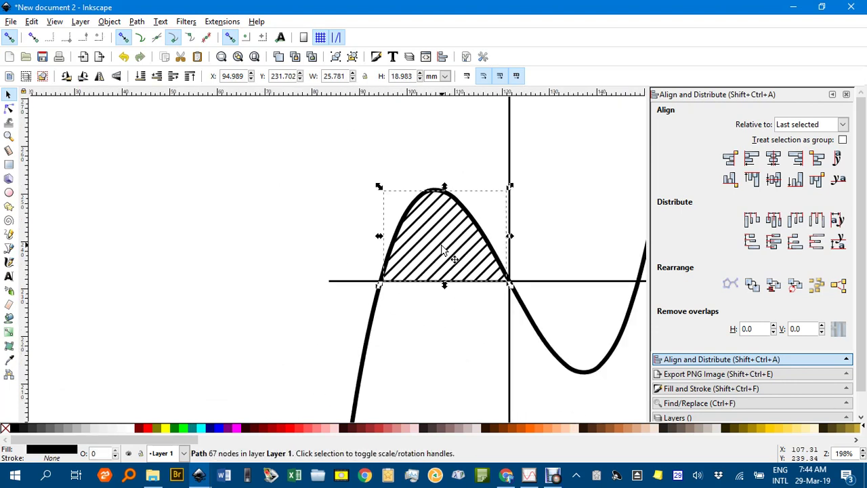
click(149, 429)
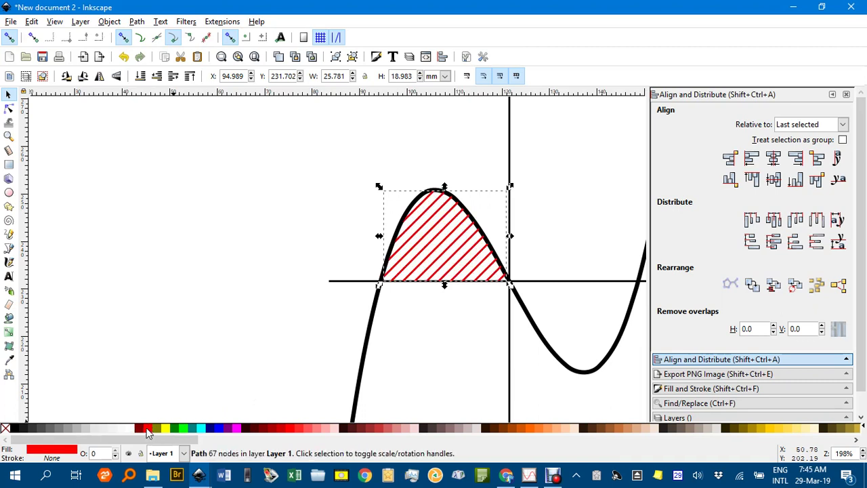
click(217, 429)
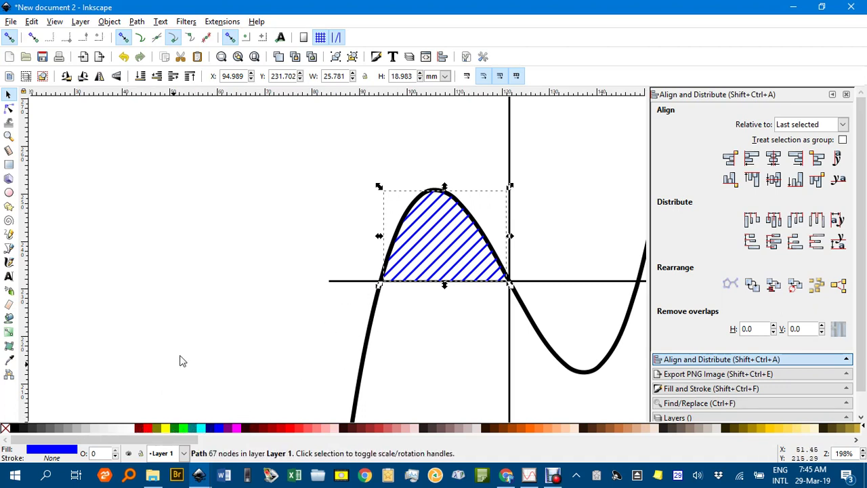
scroll(420, 272, right, 6)
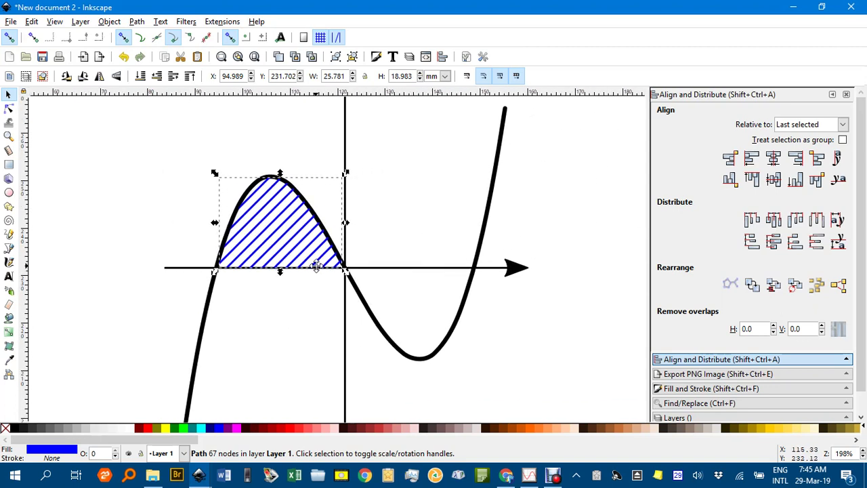
scroll(549, 252, down, 1)
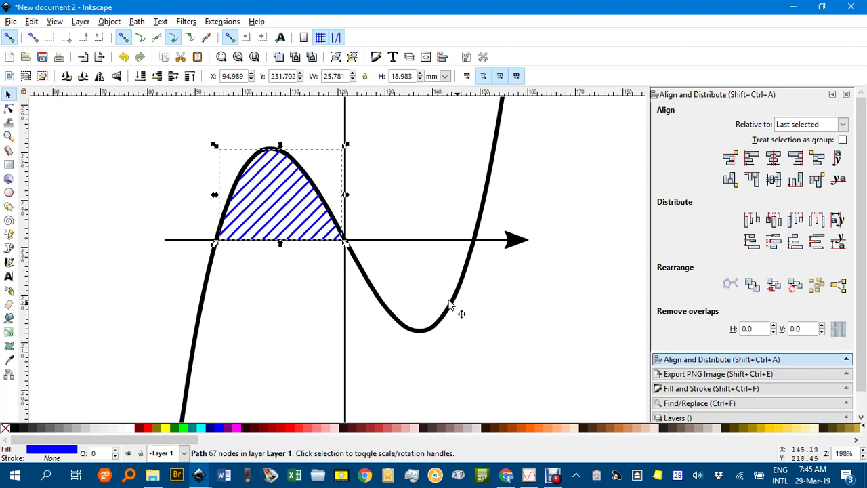
click(532, 305)
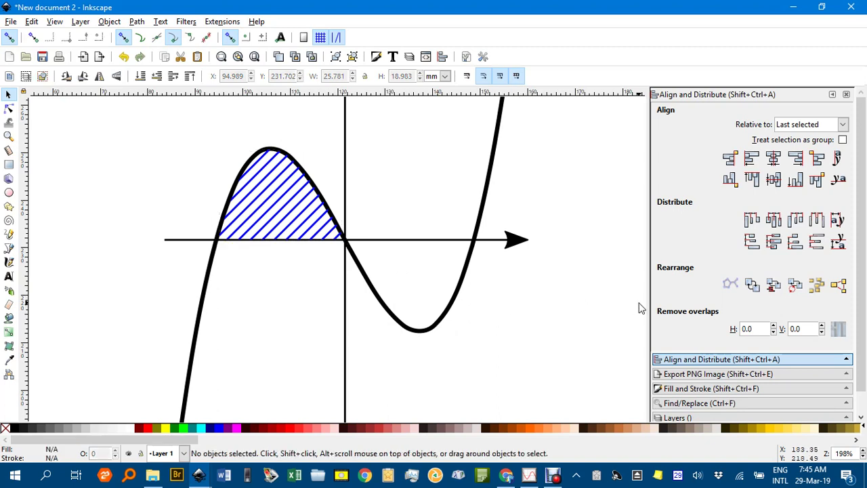